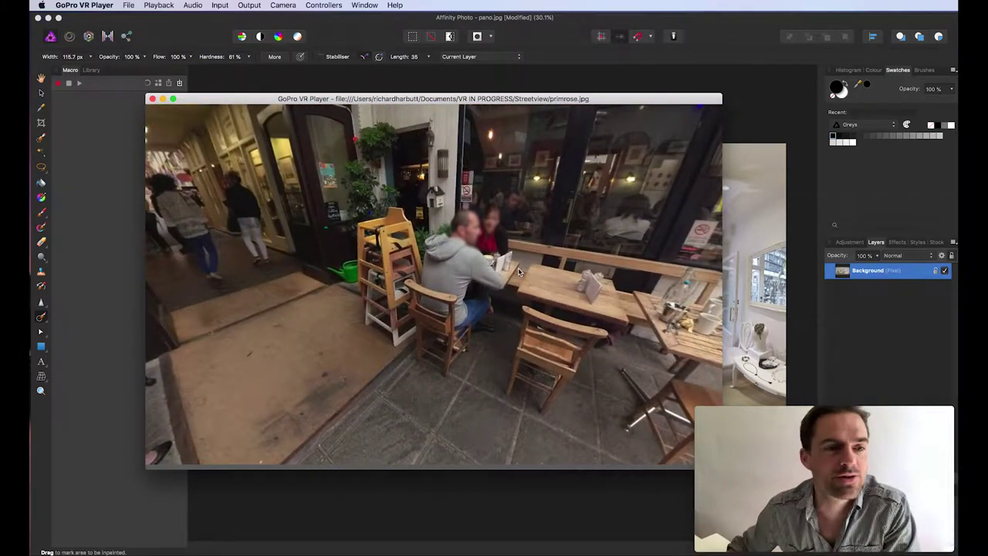
Step: Rotate the Clifton Arcade café panorama to look around toward the arcade entrance
drag(424, 265, 562, 290)
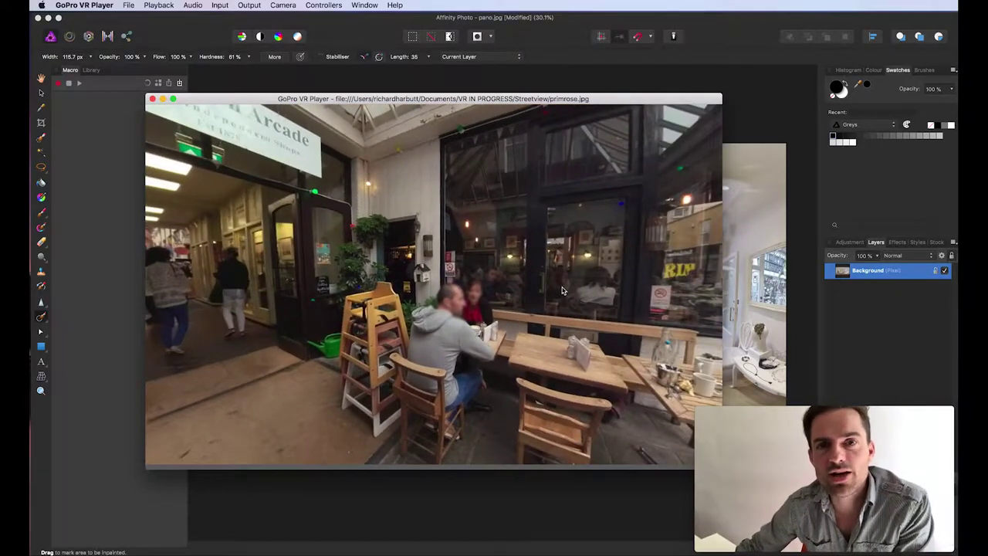
drag(496, 265, 441, 333)
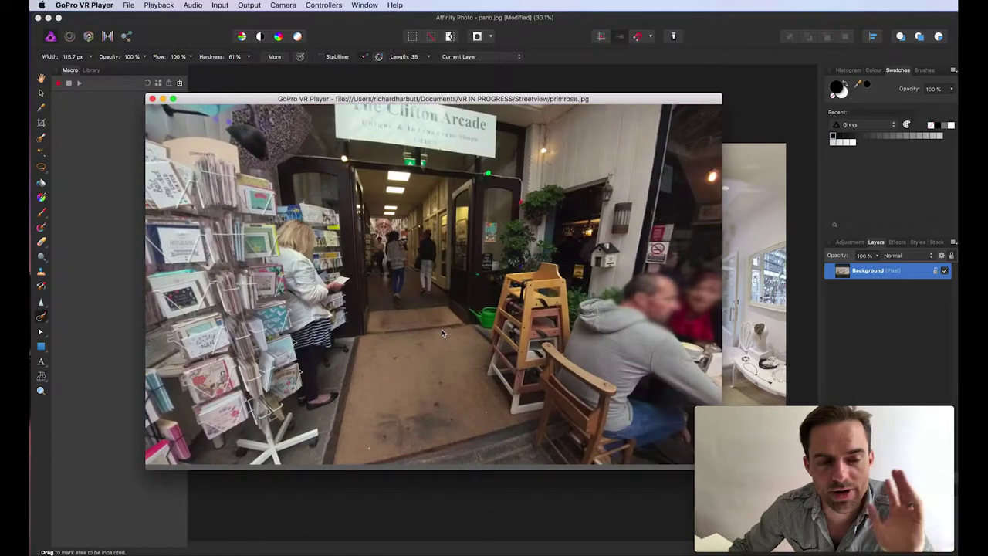
drag(463, 264, 413, 244)
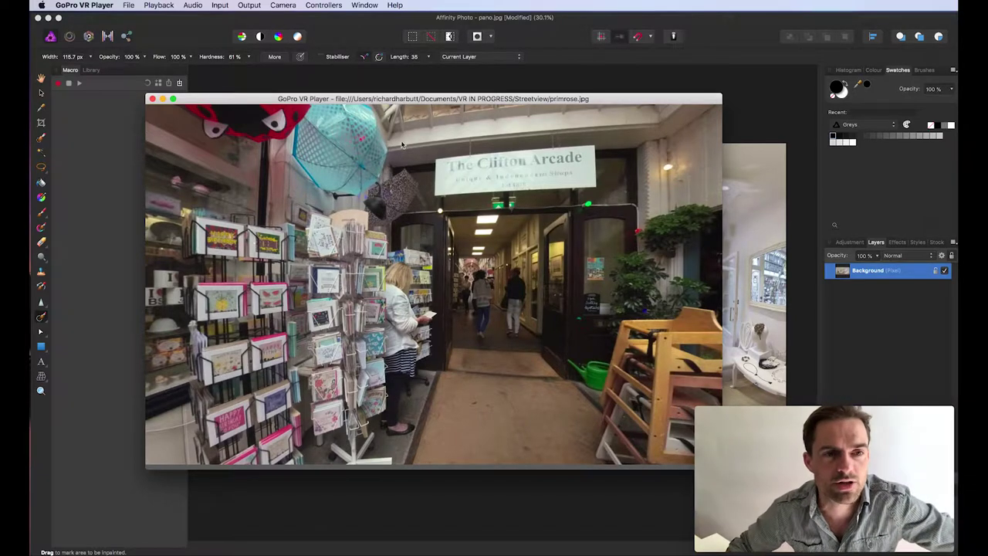
Step: Move the GoPro VR Player window down and right, then close it
drag(409, 103, 412, 104)
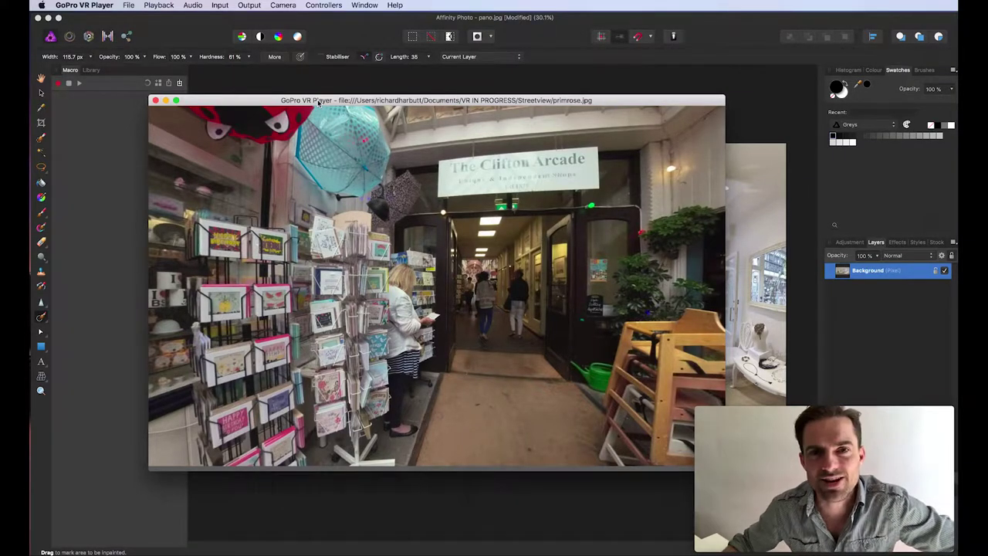
drag(299, 94, 346, 132)
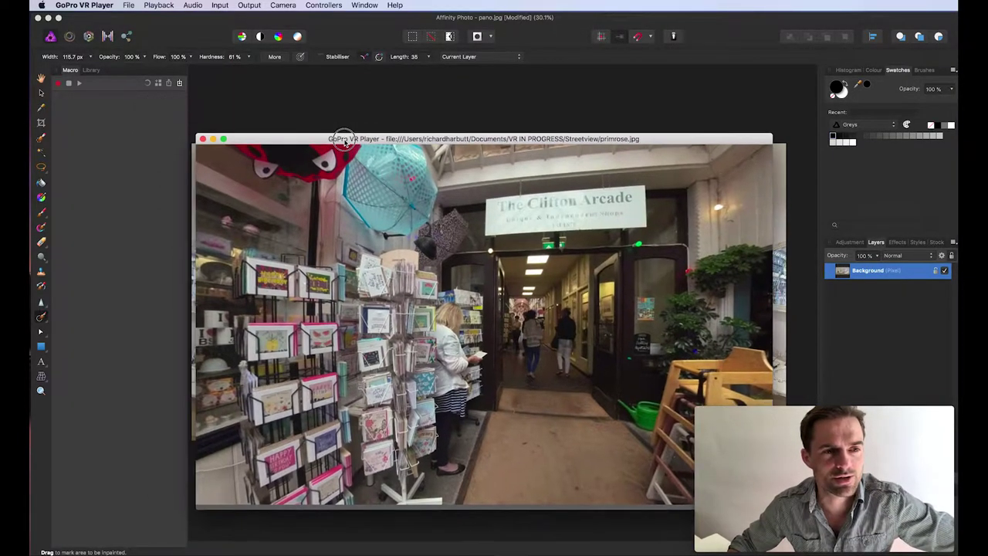
click(202, 138)
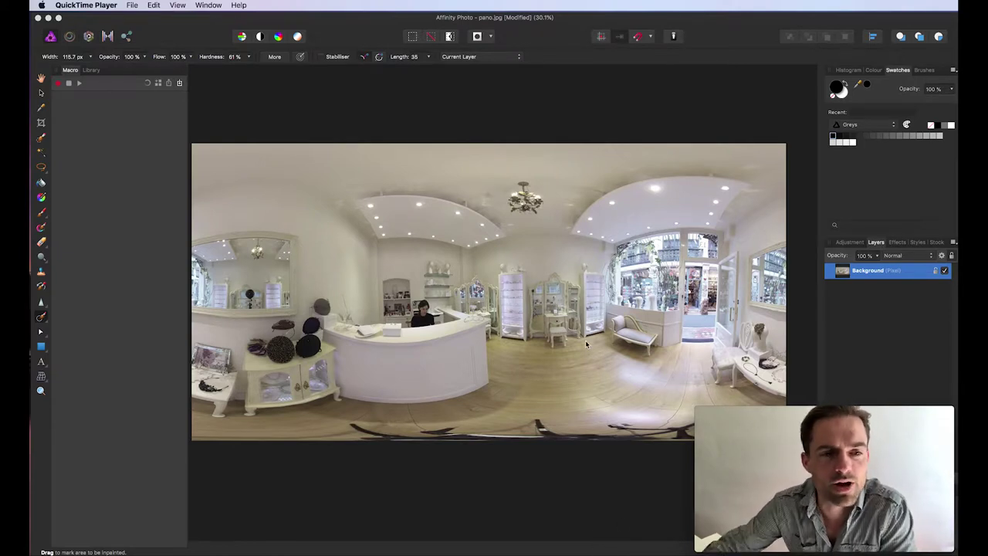
Step: Scroll the canvas and bring Affinity Photo with pano.jpg back to the front
scroll(639, 403, down, 2)
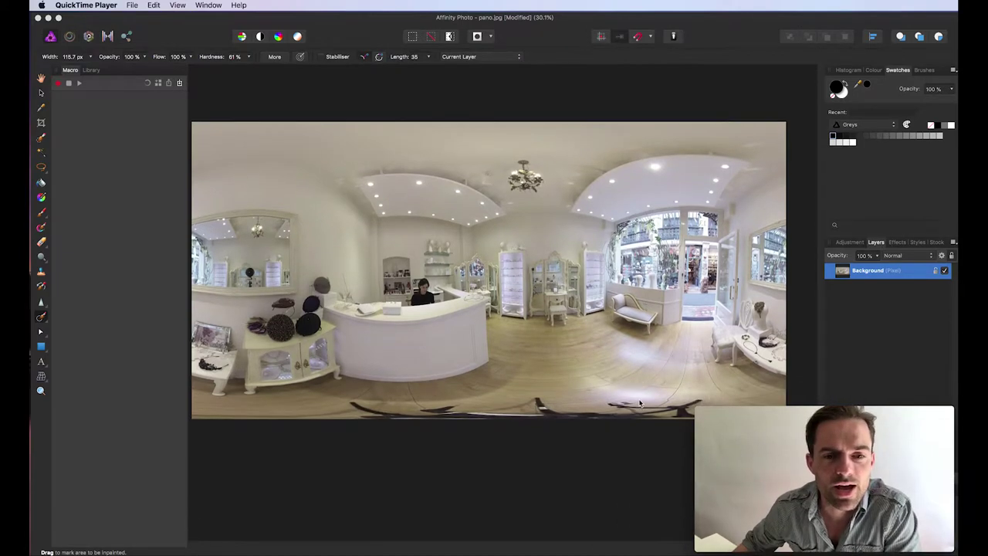
scroll(639, 403, down, 3)
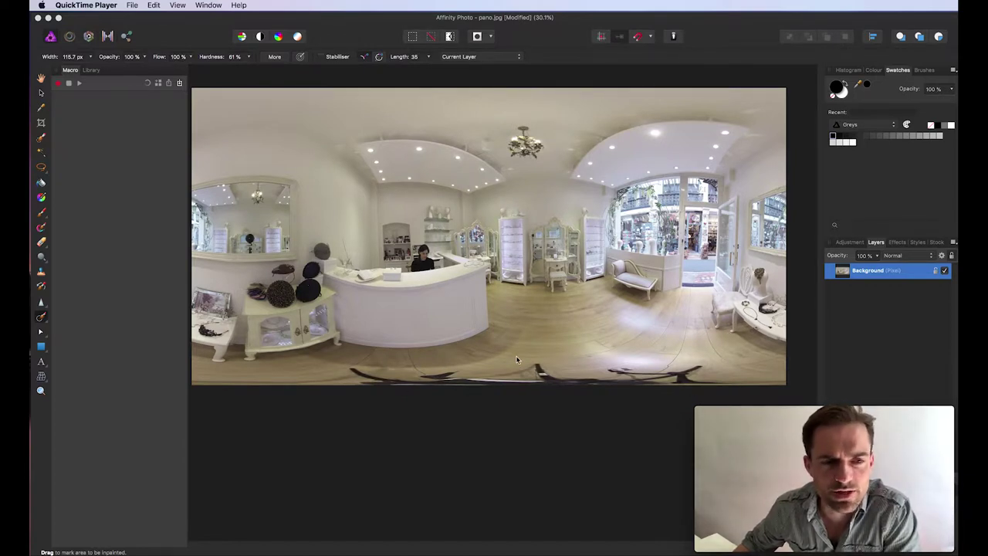
scroll(517, 357, up, 5)
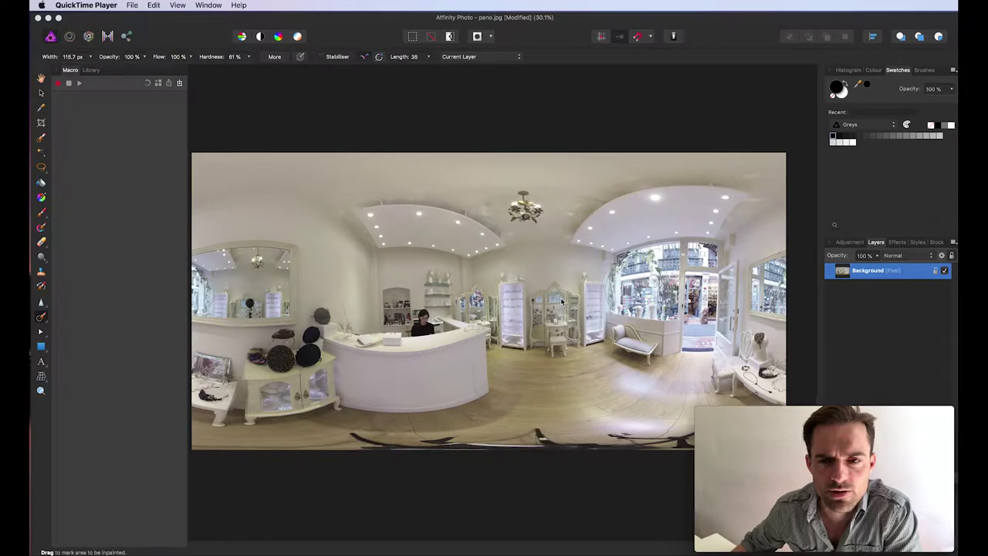
click(861, 279)
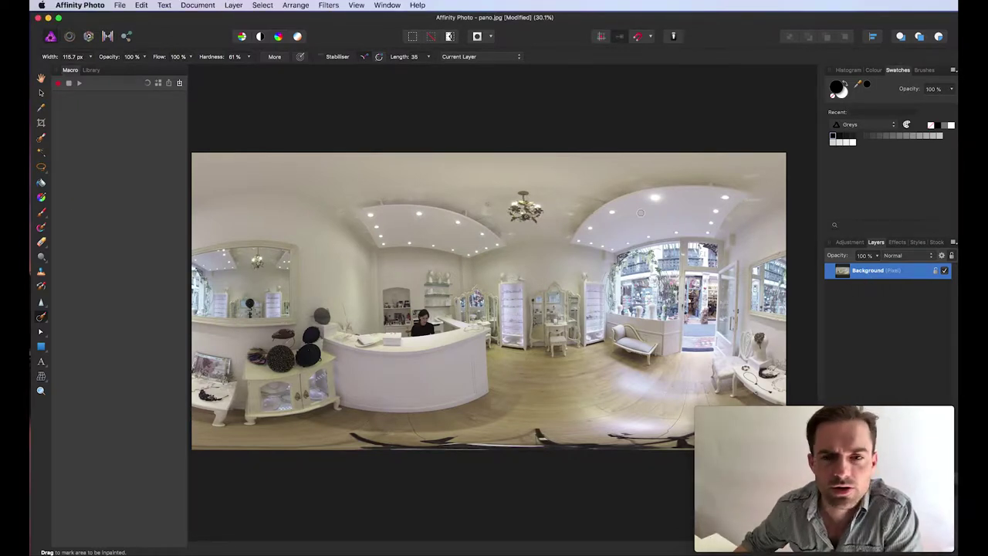
Step: Apply Equirectangular Live Projection to the panorama's Background layer
click(861, 285)
click(849, 272)
click(233, 5)
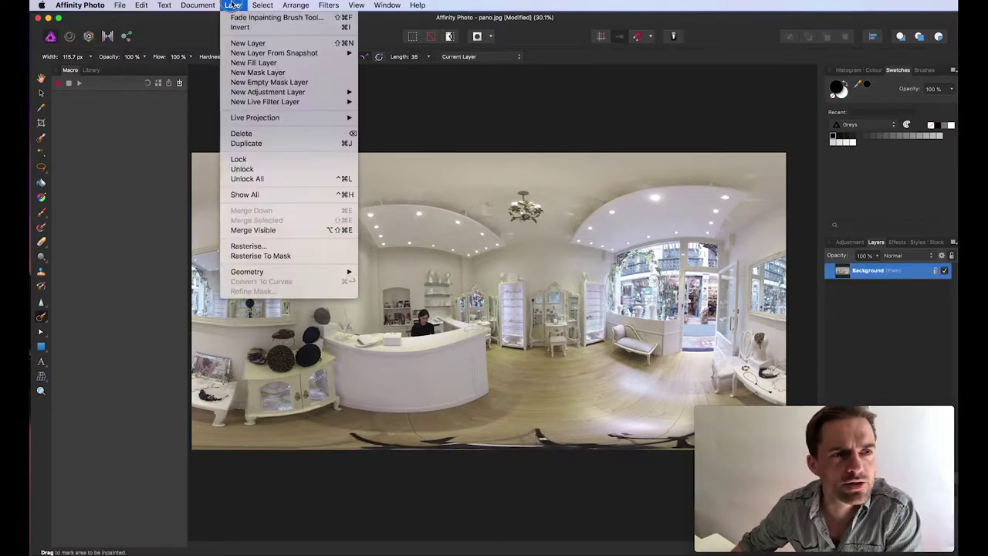
mouse_move(294, 118)
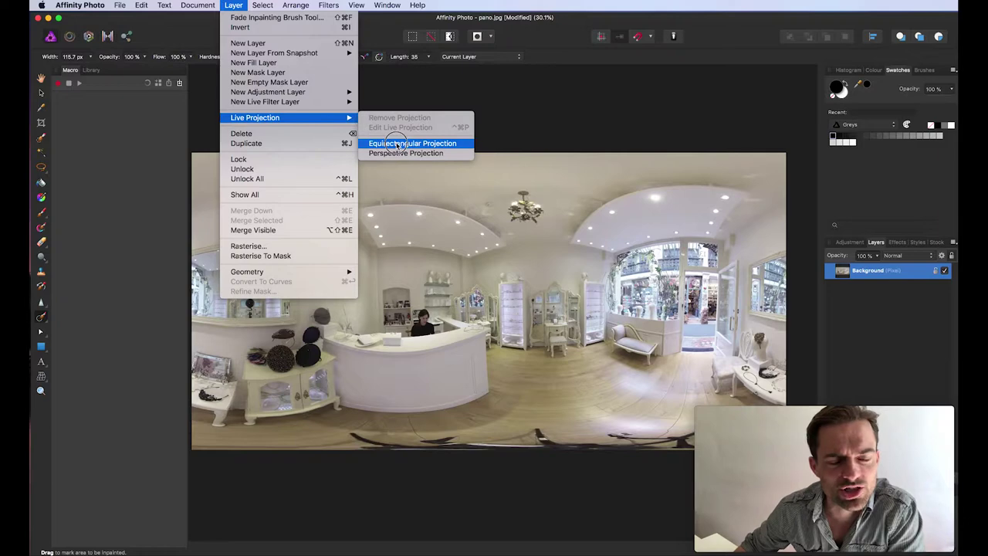
click(396, 144)
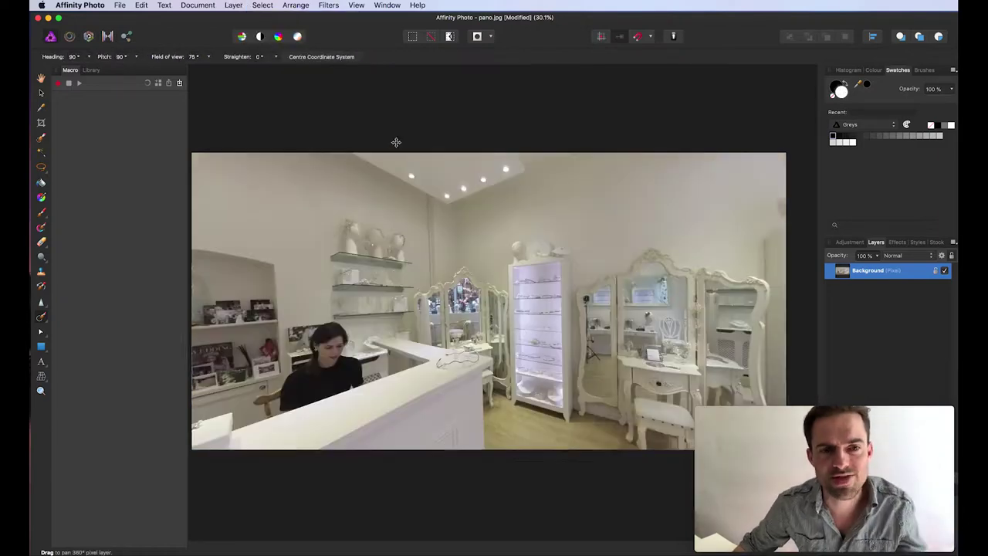
Step: Pan the 360° view straight down until the tripod is centred on the floor
mouse_move(575, 376)
mouse_down()
mouse_move(502, 417)
mouse_move(446, 370)
mouse_move(714, 217)
mouse_move(772, 273)
mouse_move(656, 214)
mouse_move(463, 241)
mouse_move(559, 366)
mouse_up()
drag(558, 279, 571, 337)
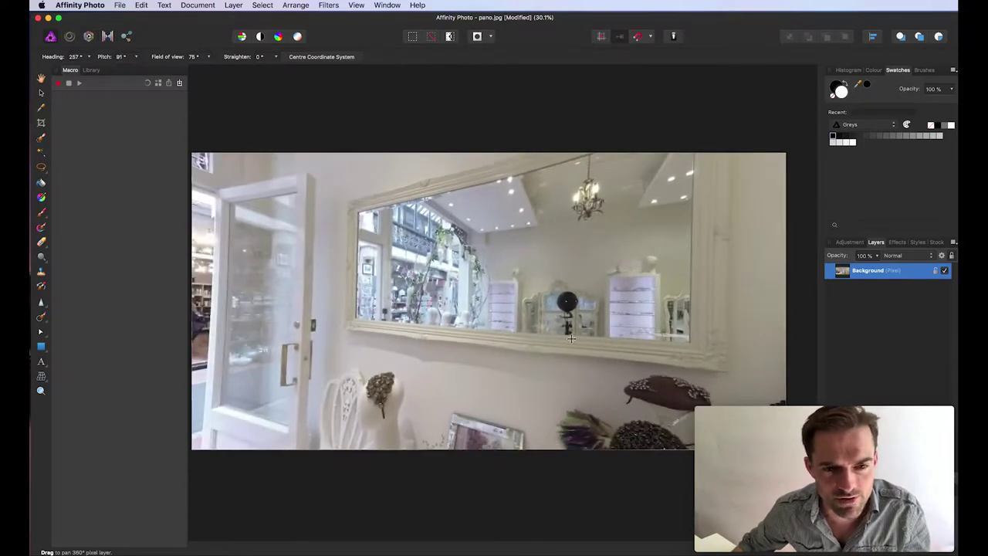
drag(539, 296, 499, 330)
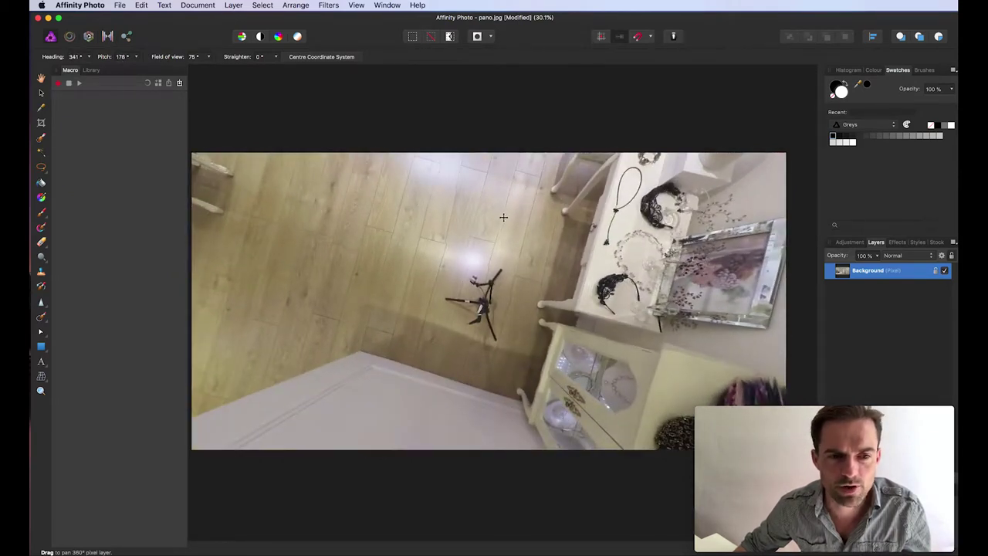
drag(514, 257, 609, 287)
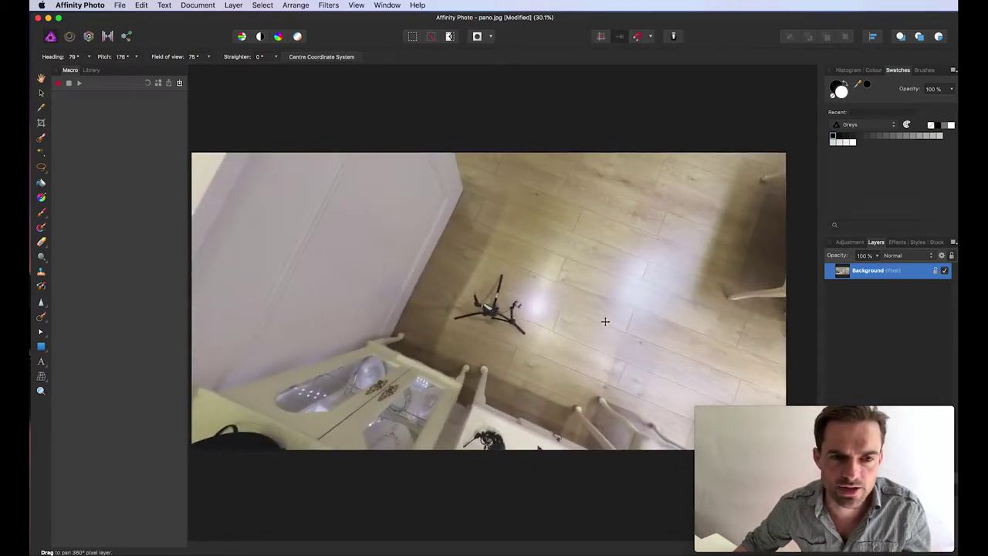
drag(678, 327, 506, 292)
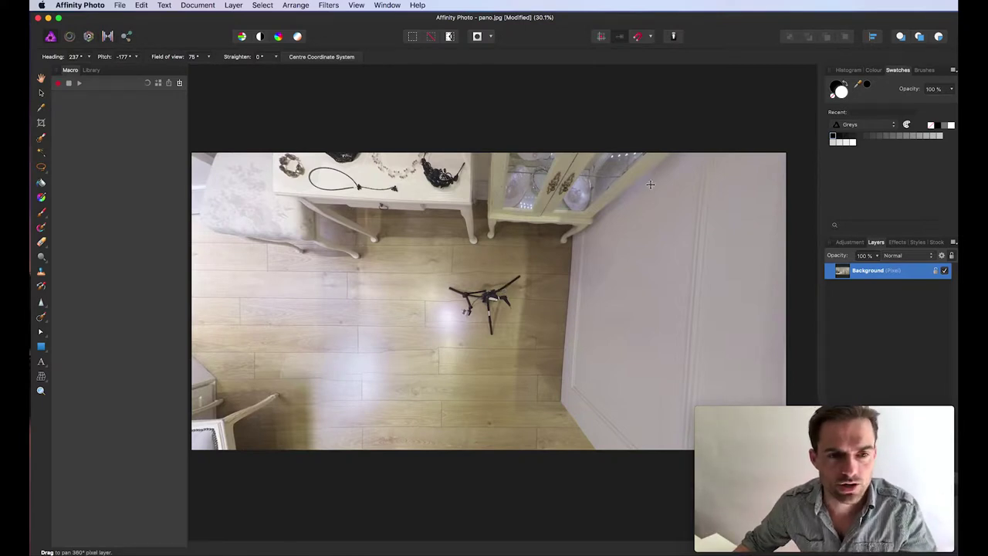
drag(577, 284, 530, 296)
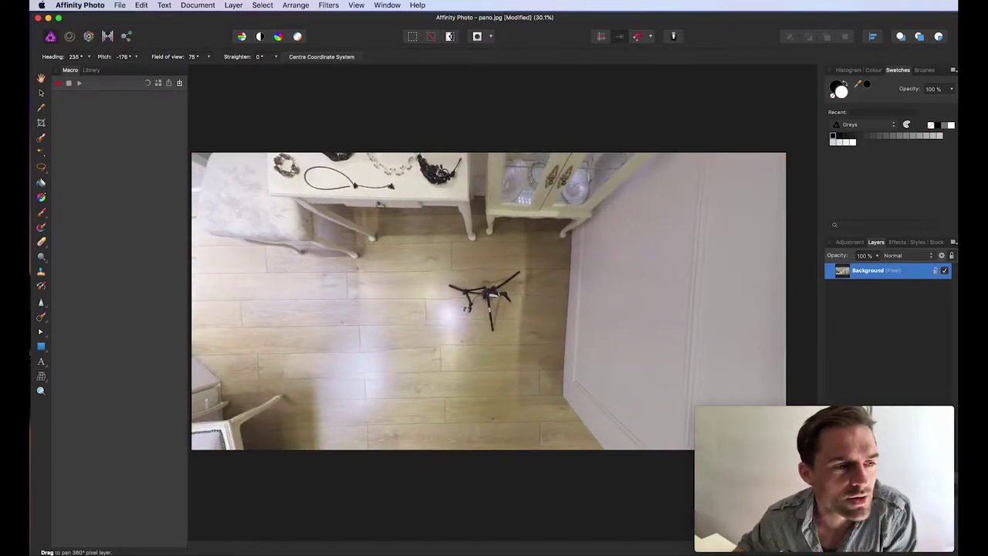
Step: Select the Inpainting Brush and make it slightly larger and harder
click(42, 319)
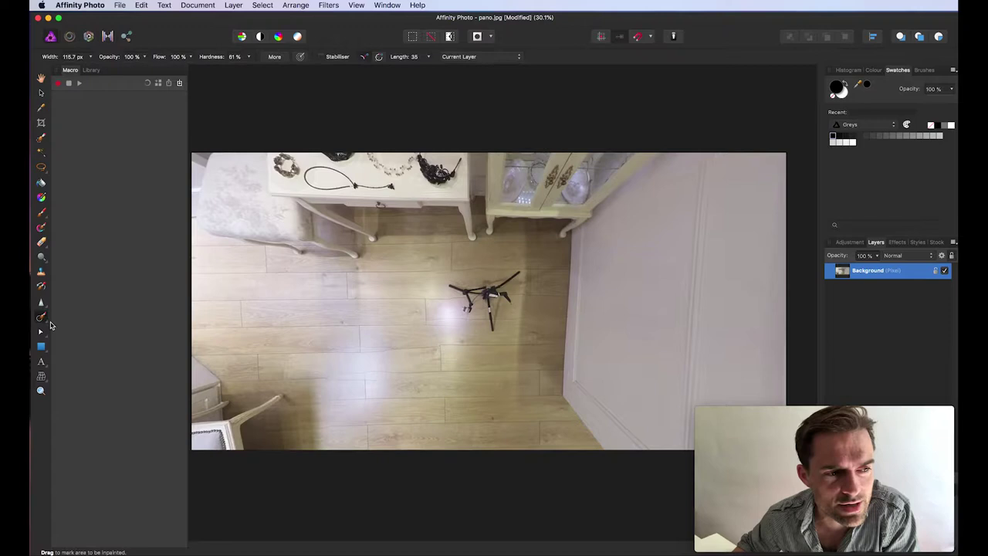
click(43, 321)
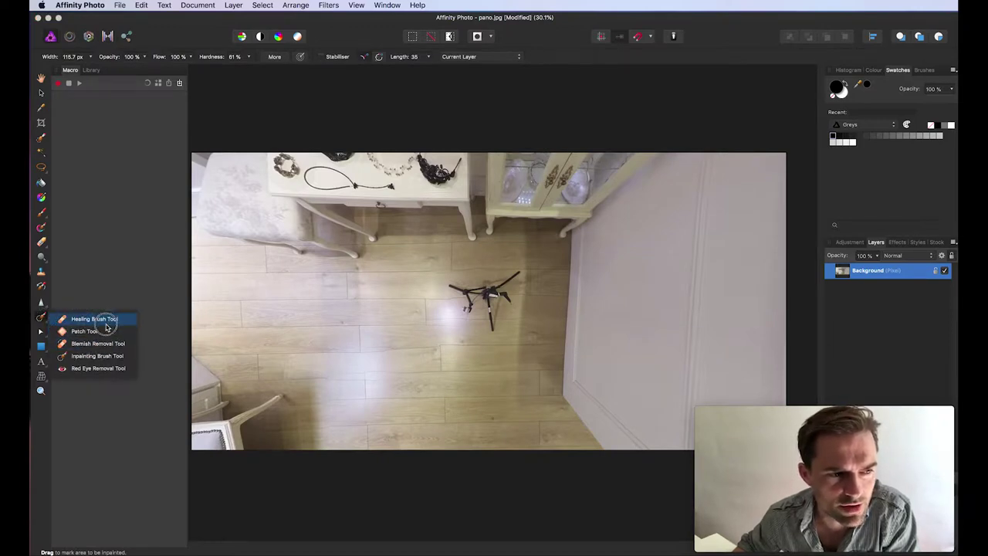
click(85, 361)
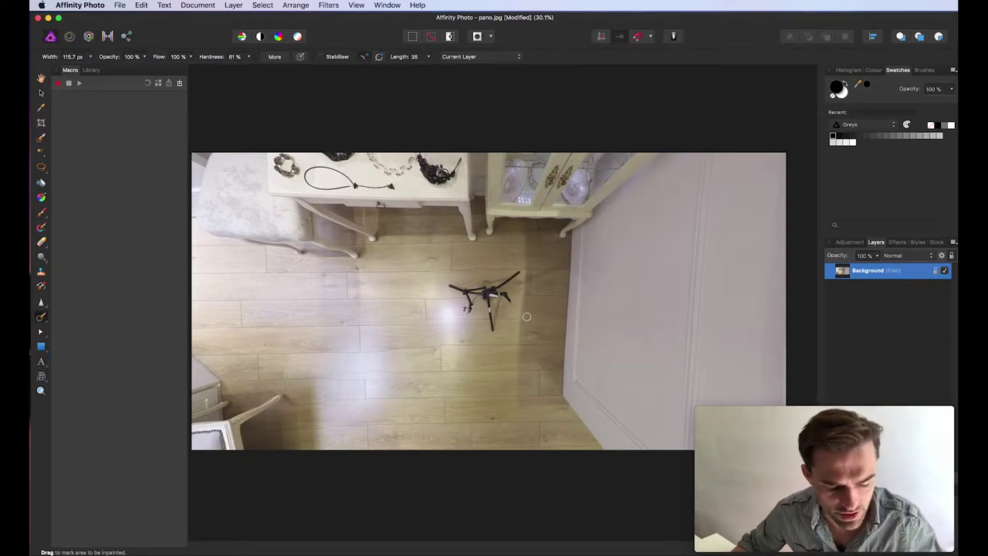
mouse_move(530, 296)
mouse_down()
mouse_move(548, 288)
mouse_move(553, 272)
mouse_move(557, 282)
mouse_move(530, 295)
mouse_move(485, 293)
mouse_up()
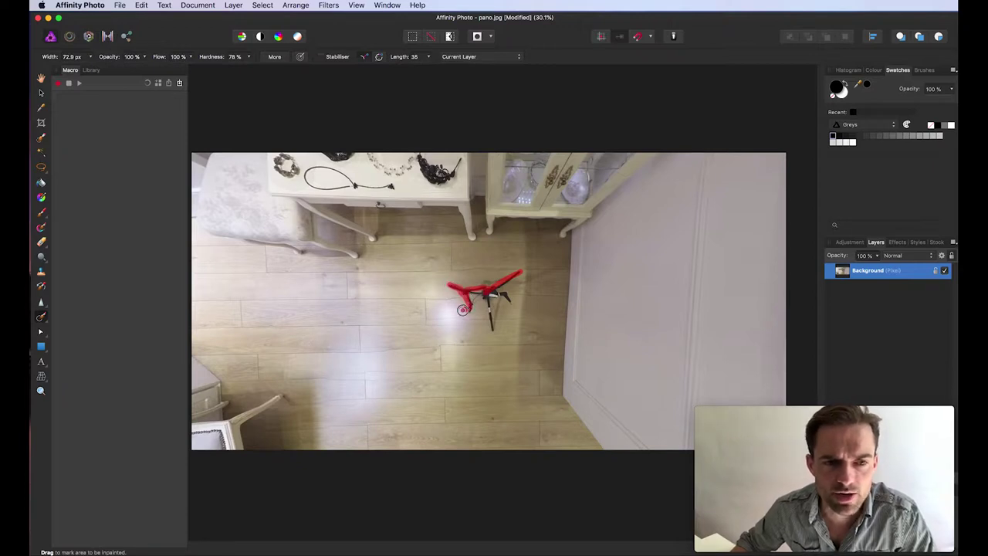
Step: Paint over the tripod and its leftover spot to inpaint them away
mouse_move(470, 299)
mouse_down()
mouse_move(498, 281)
mouse_move(484, 294)
mouse_move(493, 334)
mouse_move(488, 298)
mouse_move(495, 326)
mouse_move(501, 301)
mouse_move(490, 294)
mouse_move(495, 305)
mouse_move(495, 289)
mouse_move(519, 273)
mouse_move(499, 289)
mouse_move(512, 308)
mouse_move(500, 291)
mouse_move(522, 272)
mouse_move(460, 291)
mouse_up()
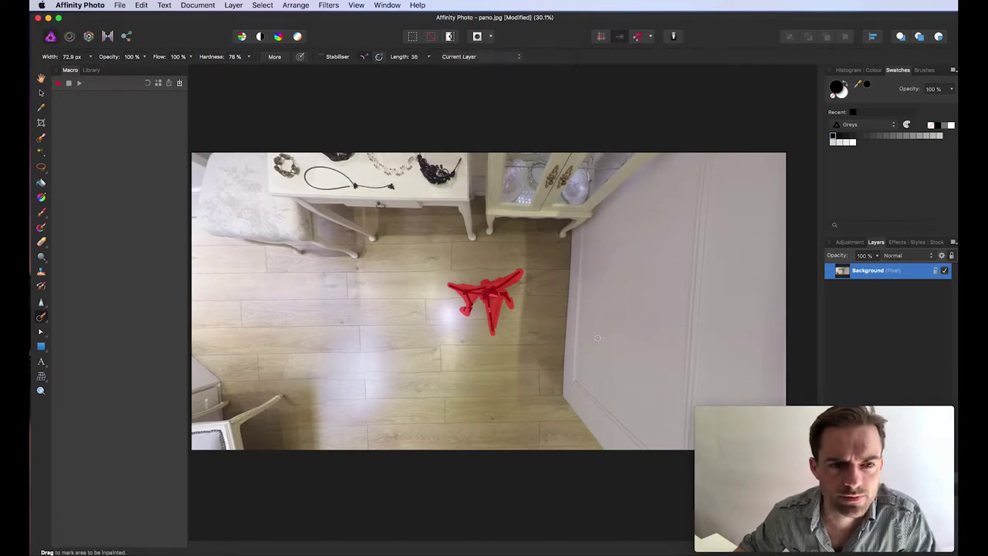
drag(482, 299, 458, 308)
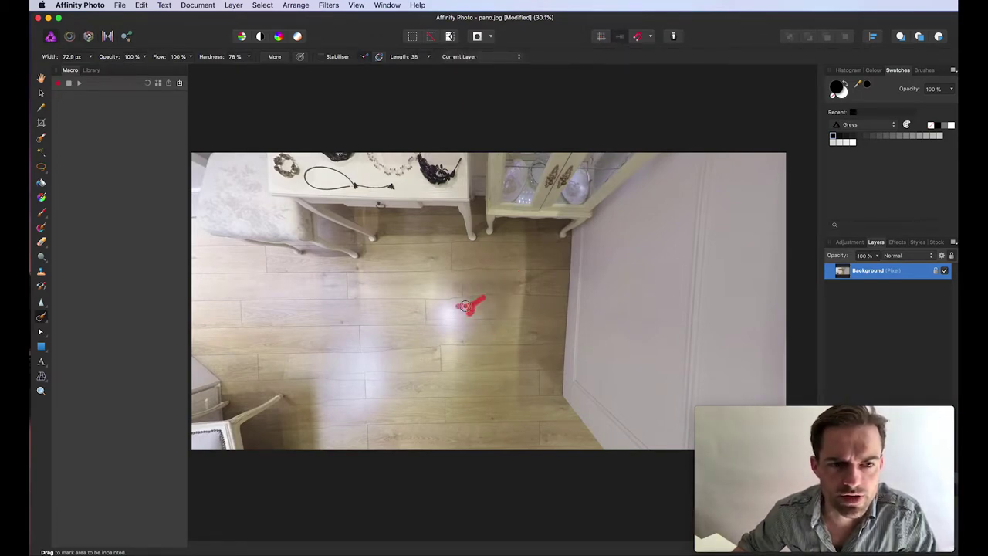
mouse_move(882, 444)
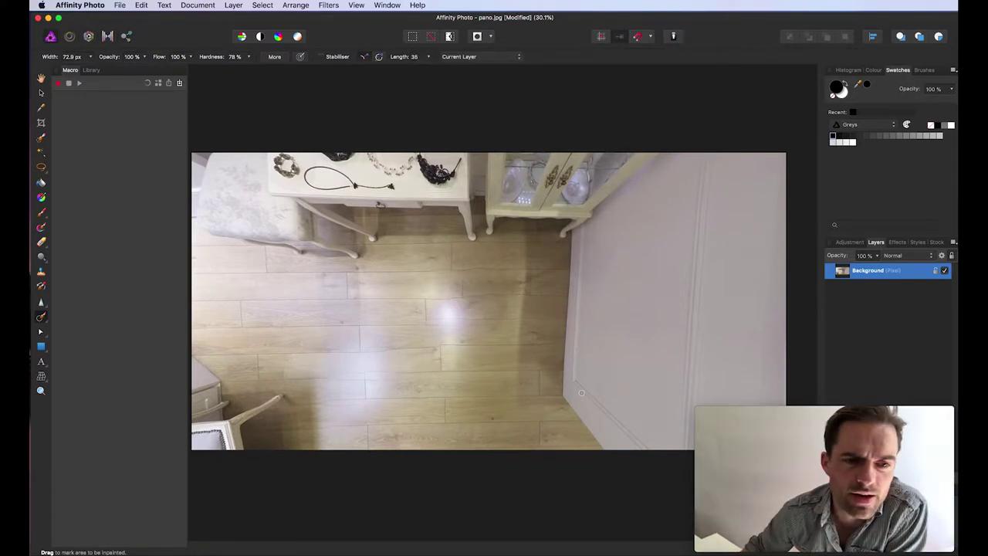
Step: Inpaint the remaining streaks and small blemishes on the floorboards
drag(452, 298, 527, 294)
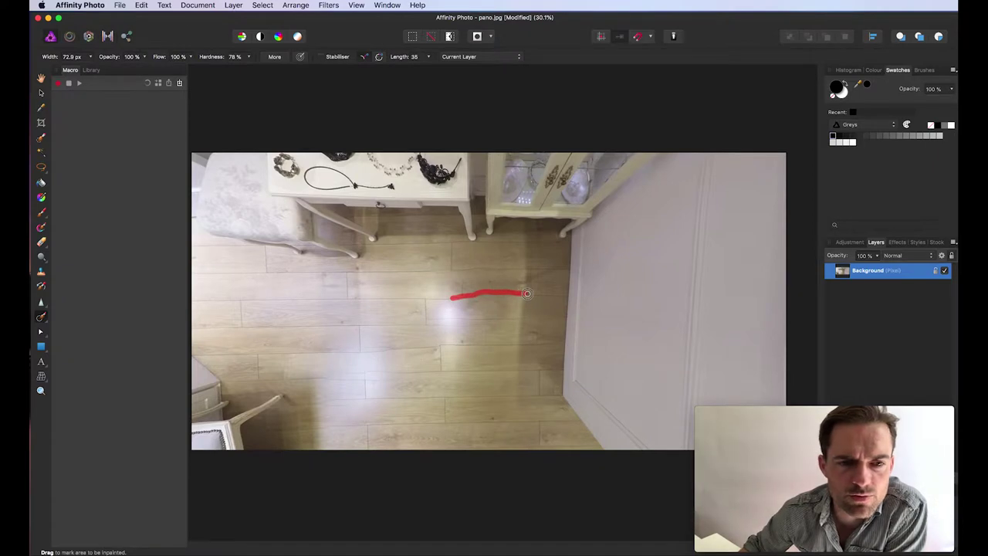
click(466, 296)
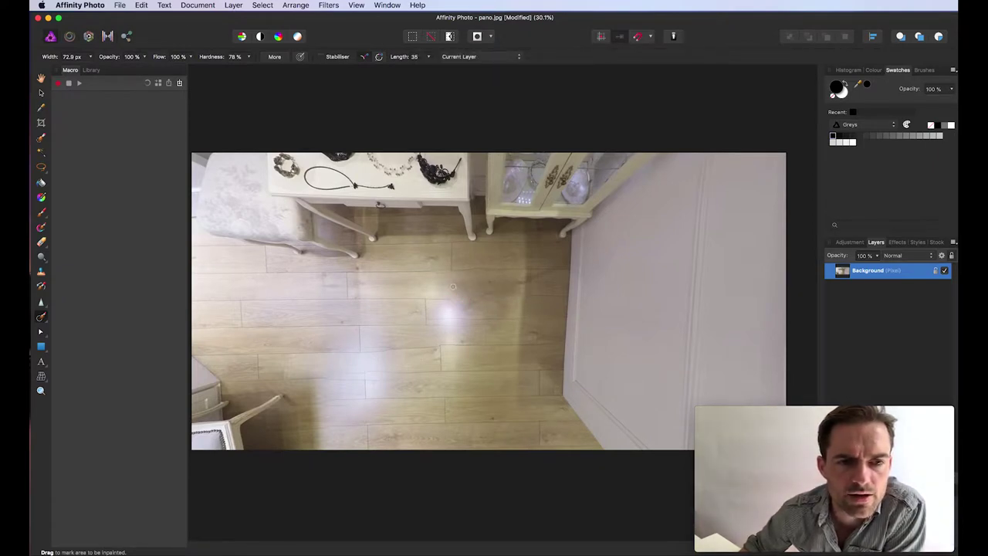
mouse_move(462, 295)
mouse_down()
mouse_move(491, 285)
mouse_move(519, 293)
mouse_up()
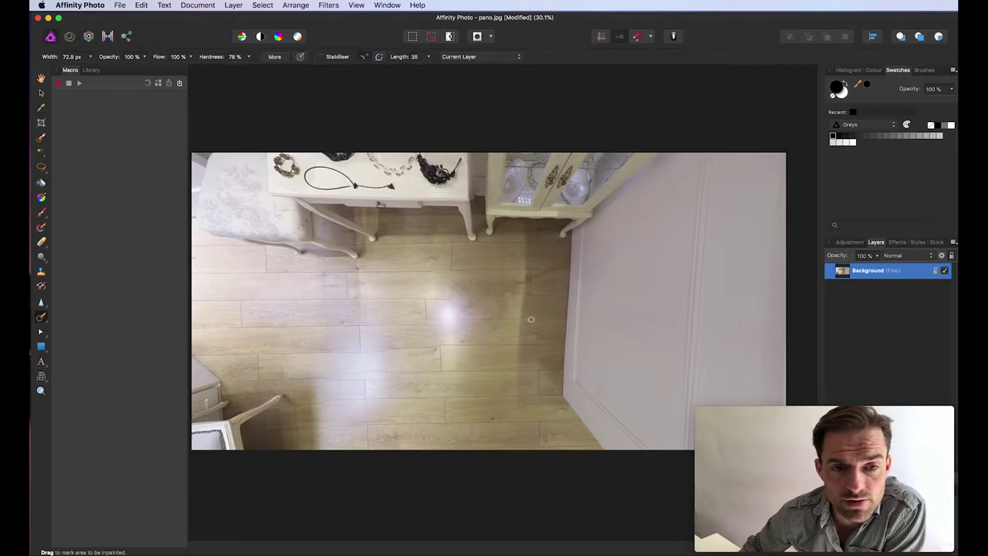
mouse_move(521, 323)
mouse_down()
mouse_move(459, 318)
mouse_move(532, 319)
mouse_up()
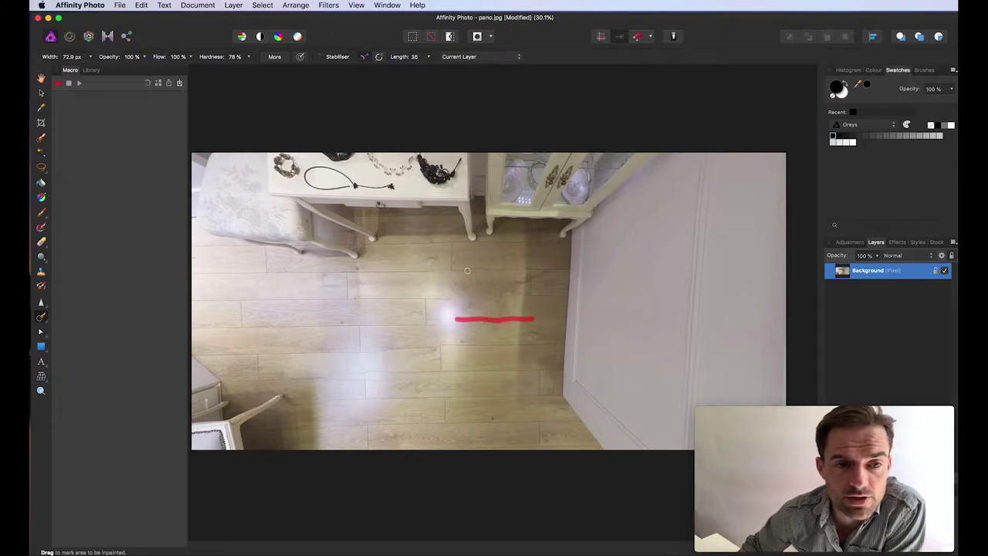
drag(462, 268, 511, 270)
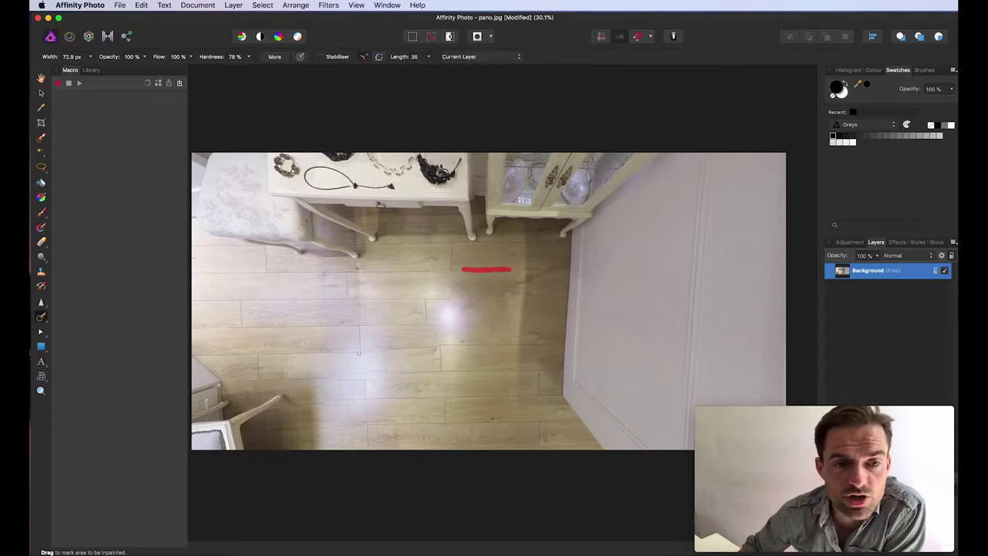
click(41, 272)
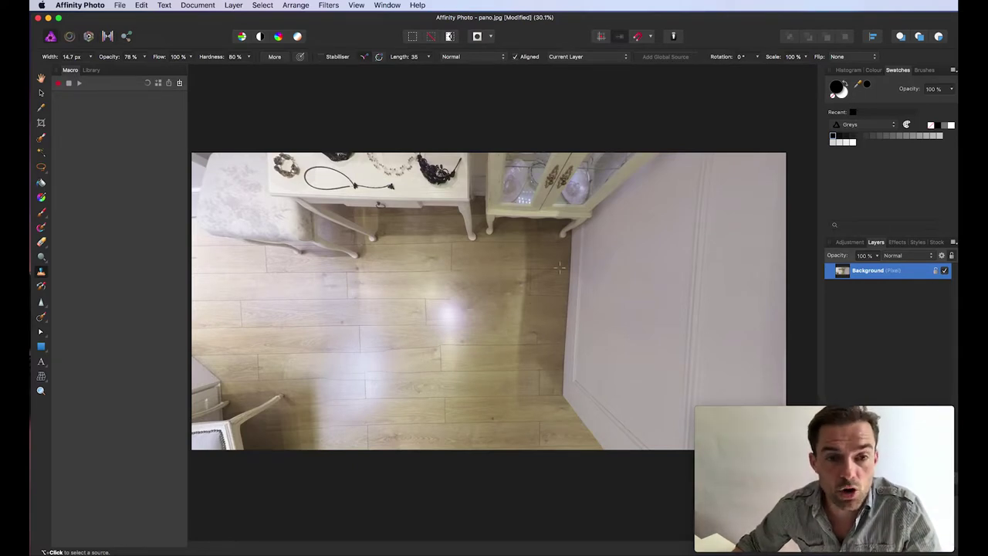
Step: Remove the live projection via Layer > Live Projection > Remove Projection
click(234, 5)
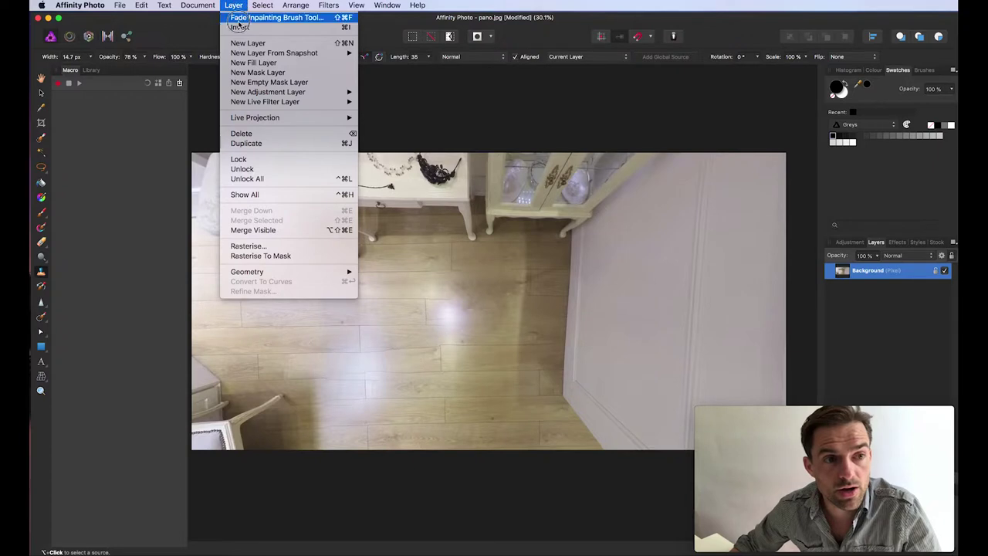
mouse_move(255, 118)
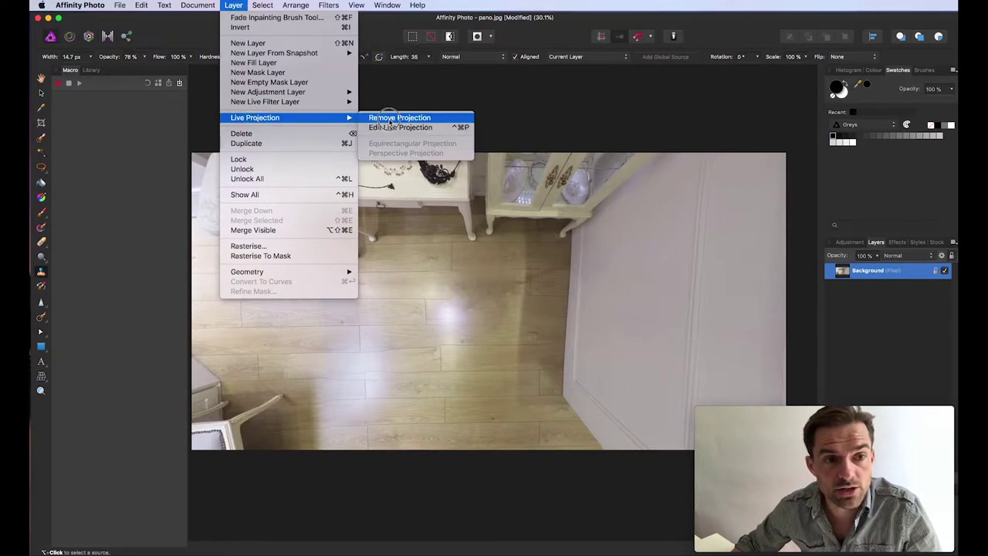
click(390, 119)
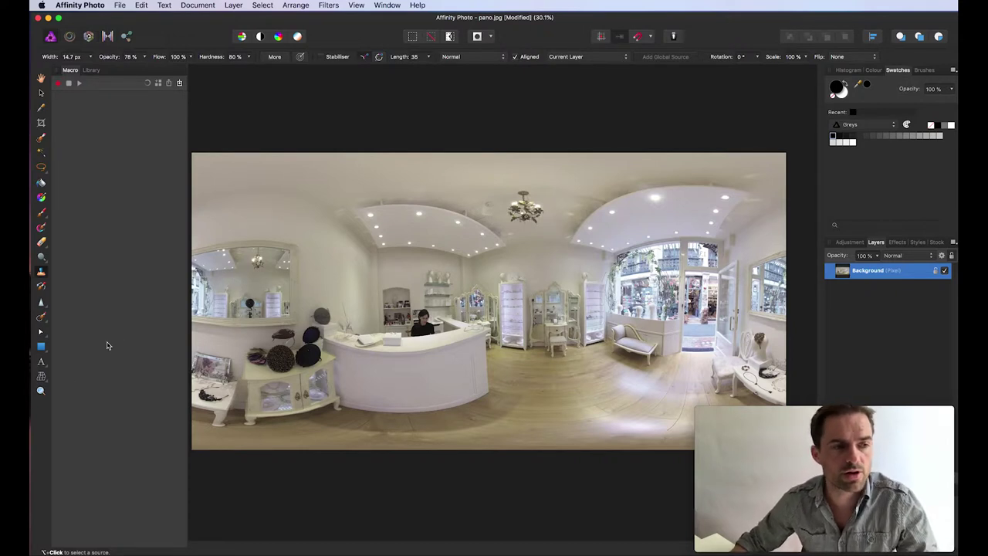
Step: Zoom in on the left mirror and pan to show more of it
click(41, 391)
drag(220, 275, 545, 437)
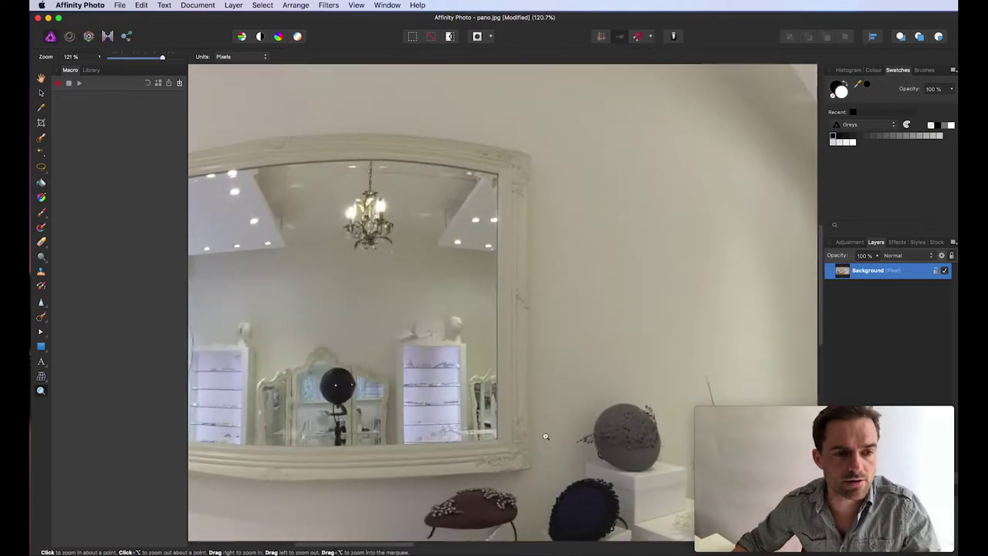
click(41, 82)
drag(417, 401, 587, 300)
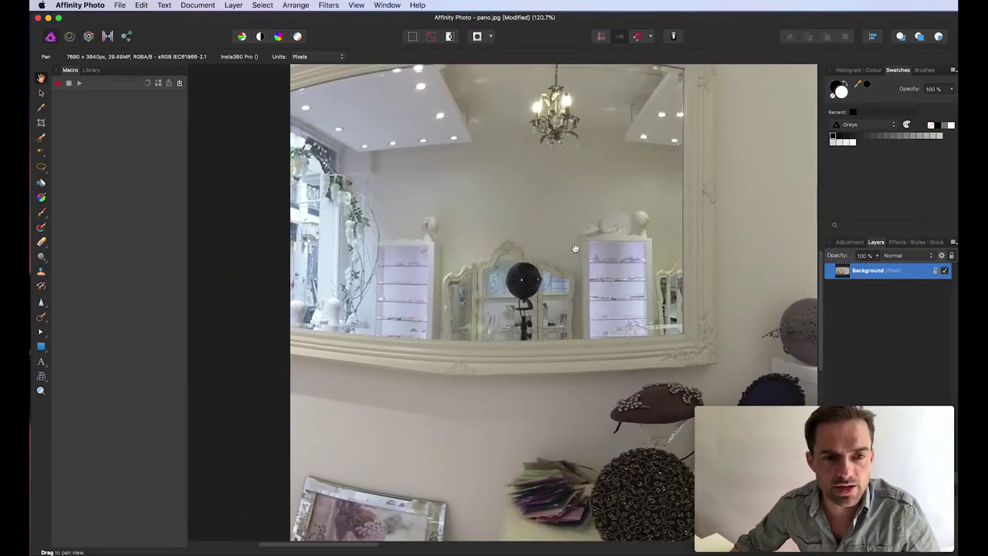
Step: Retouch the reflected cabinet using a smaller Inpainting Brush and a 38 px Clone Brush
click(43, 315)
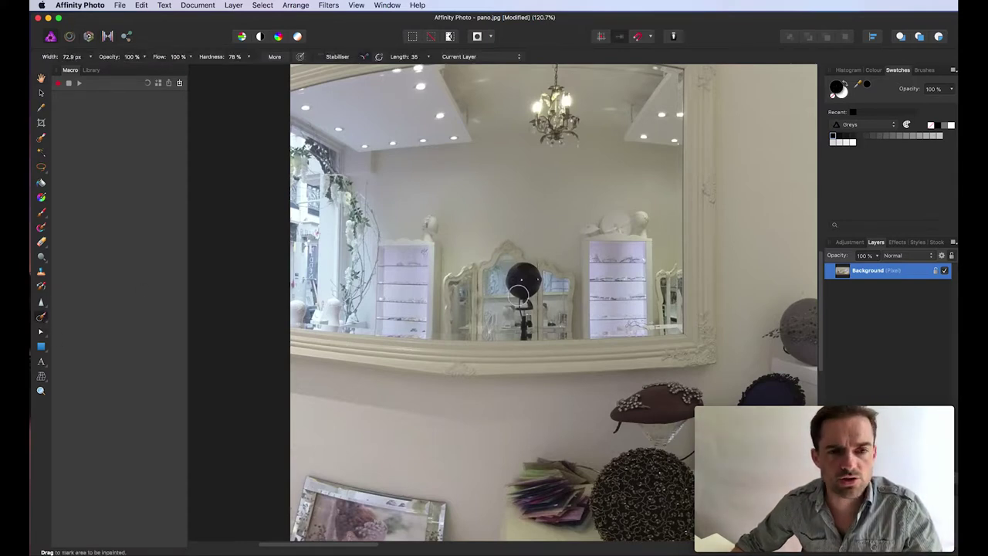
mouse_move(522, 281)
mouse_down()
mouse_move(529, 272)
mouse_move(525, 340)
mouse_move(525, 328)
mouse_up()
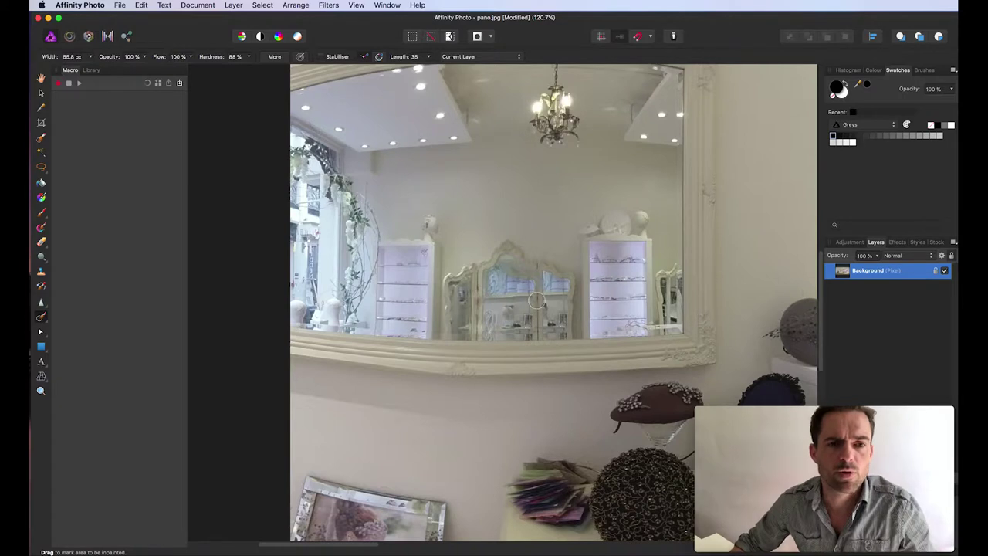
click(41, 272)
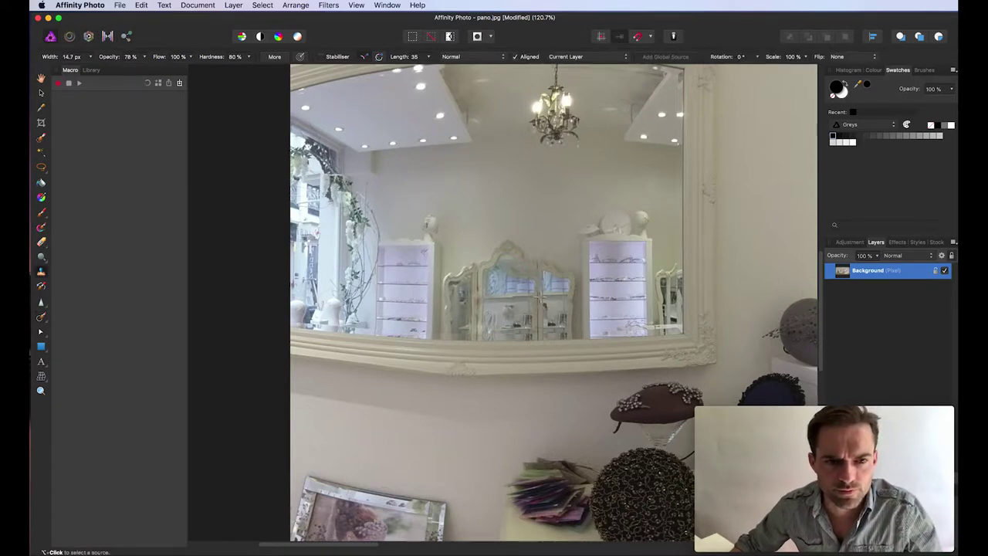
alt+click(539, 294)
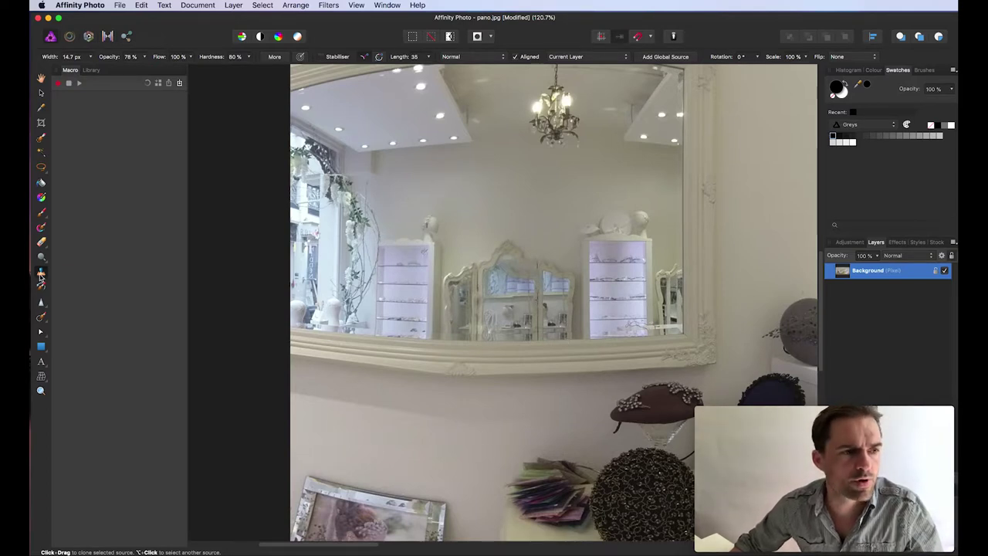
drag(541, 317, 559, 313)
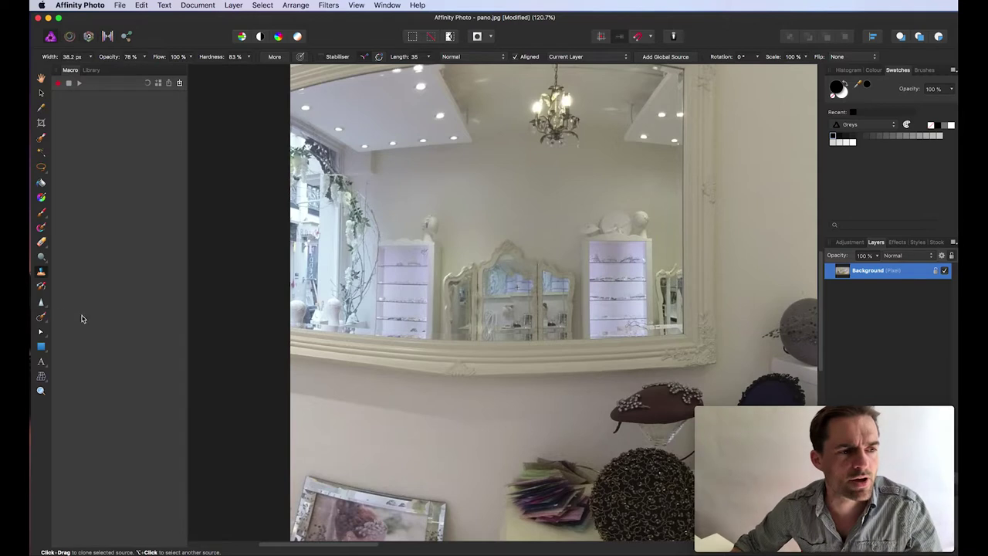
click(41, 317)
drag(508, 276, 519, 272)
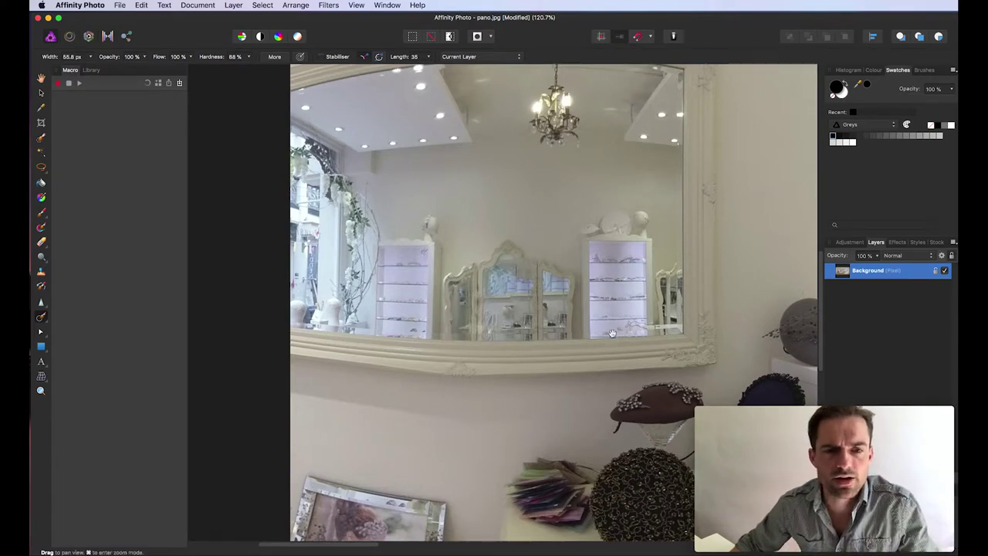
Step: Turn toward the display shelves and inpaint the edge of a cabinet mirror
drag(721, 291, 494, 282)
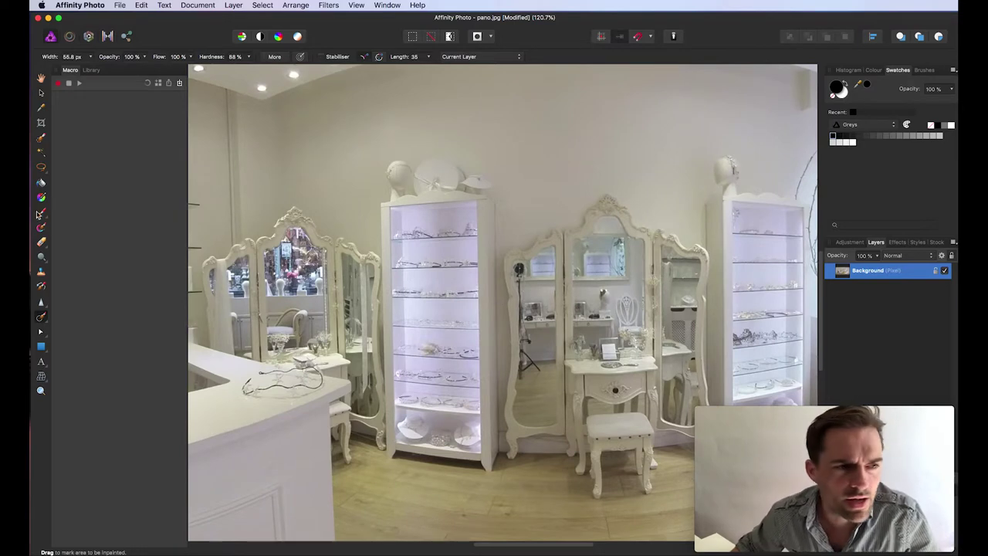
click(41, 317)
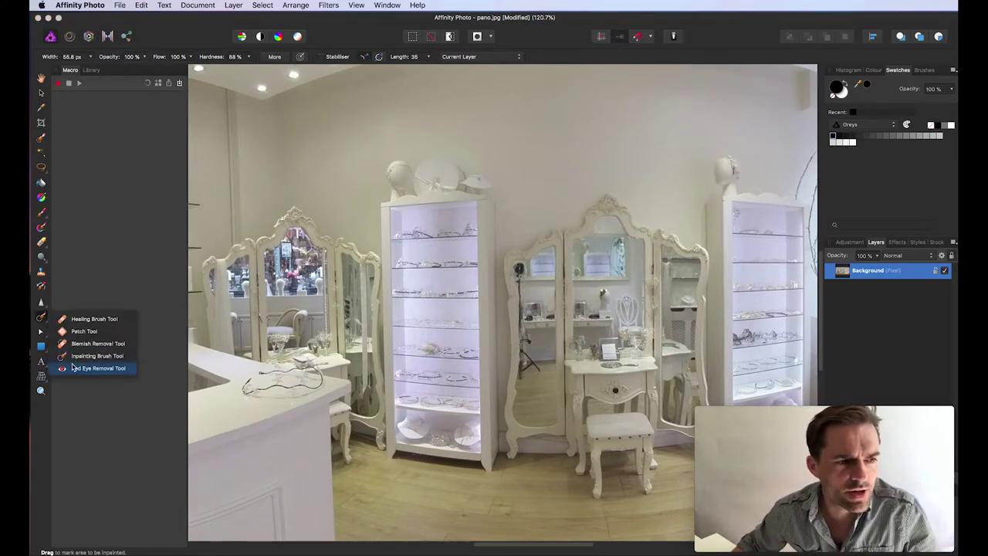
click(107, 362)
drag(520, 267, 525, 380)
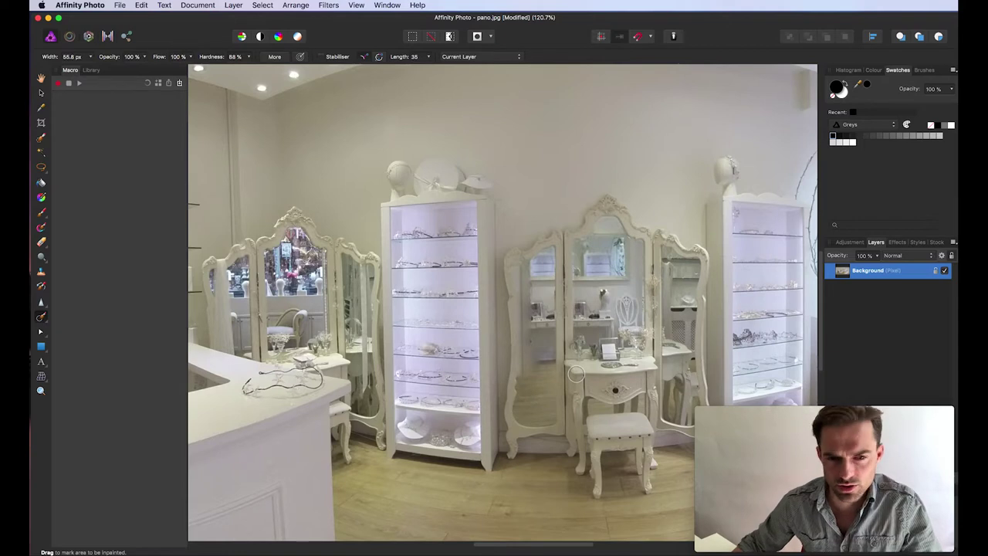
Step: Clone clean mirror detail over the camera reflection with an enlarged Clone Brush
key(c)
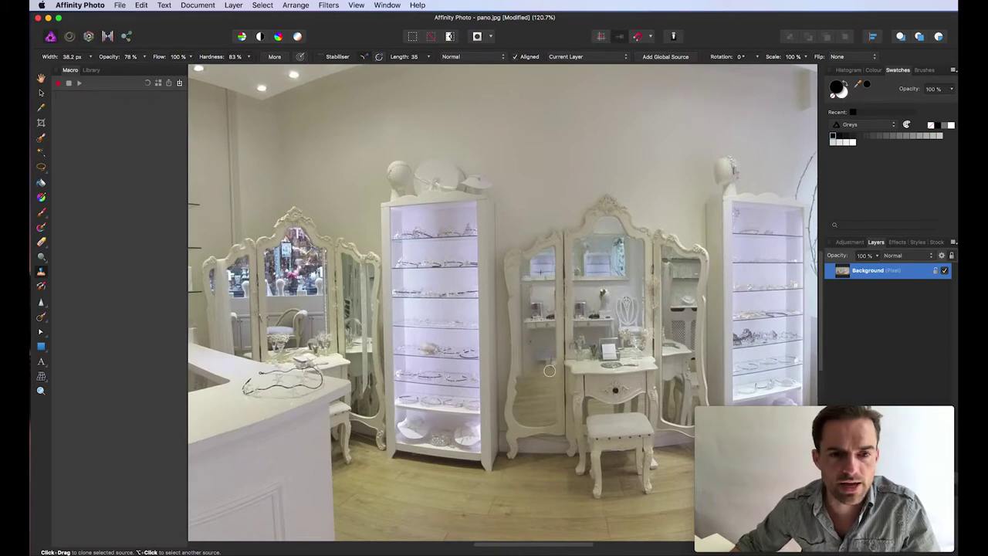
mouse_move(543, 328)
mouse_down()
mouse_move(560, 321)
mouse_move(545, 332)
mouse_up()
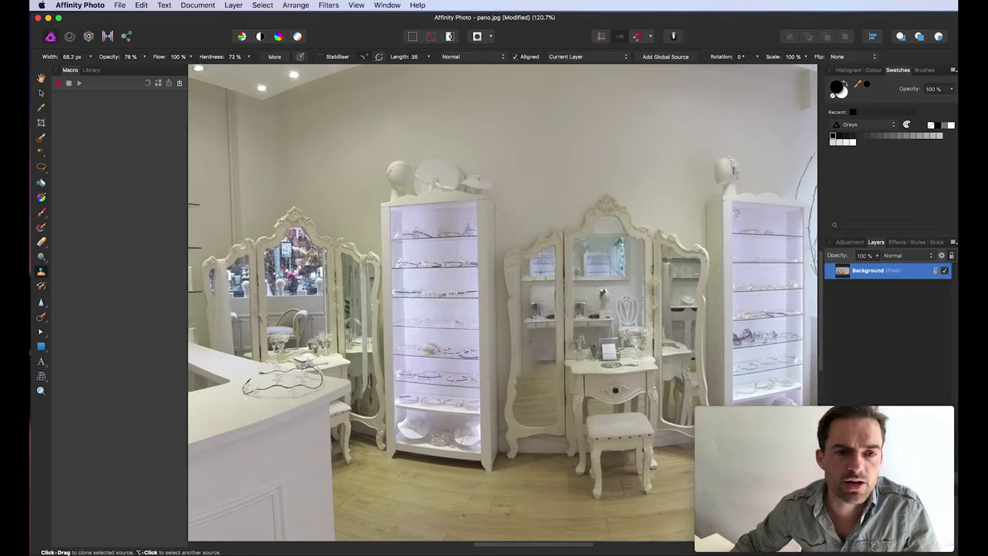
alt+click(533, 270)
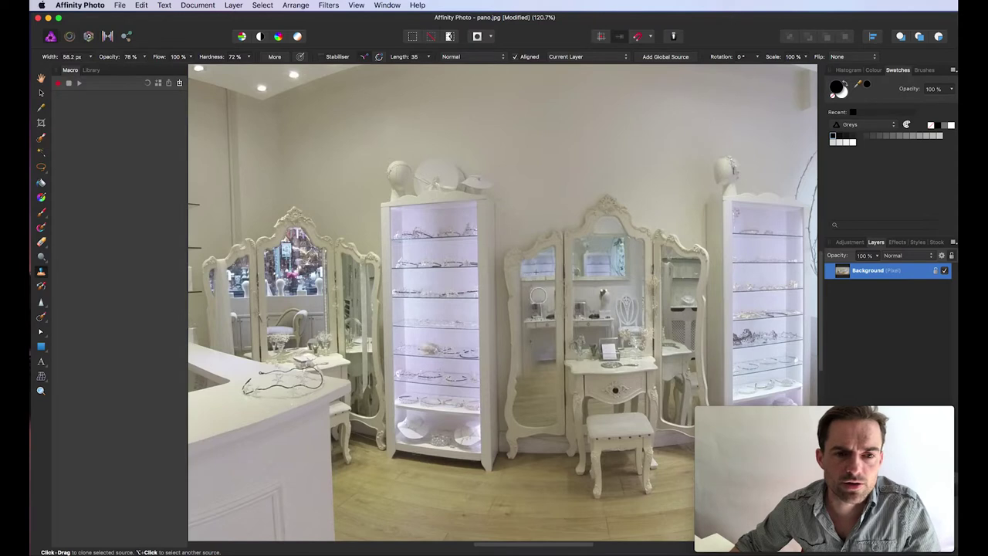
key(bracketleft)
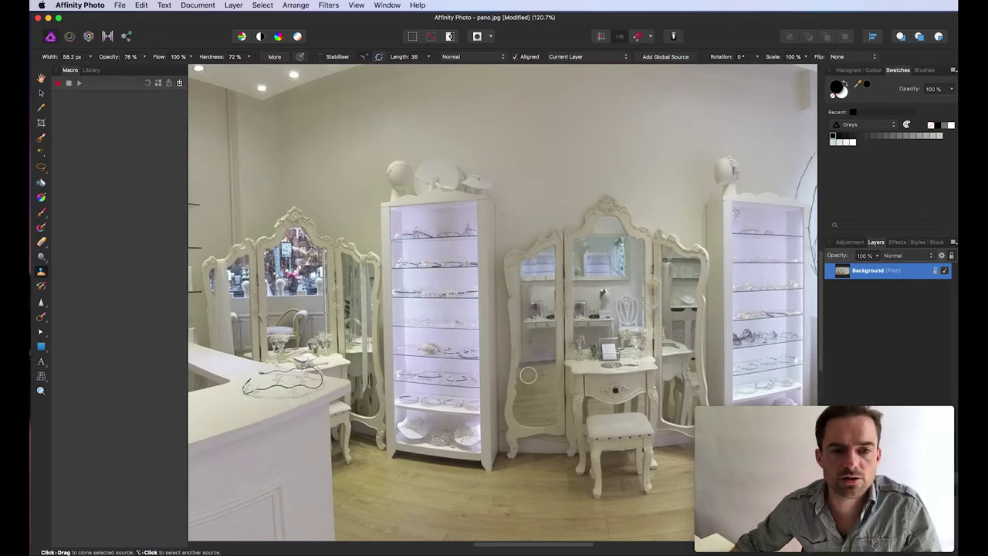
alt+click(538, 376)
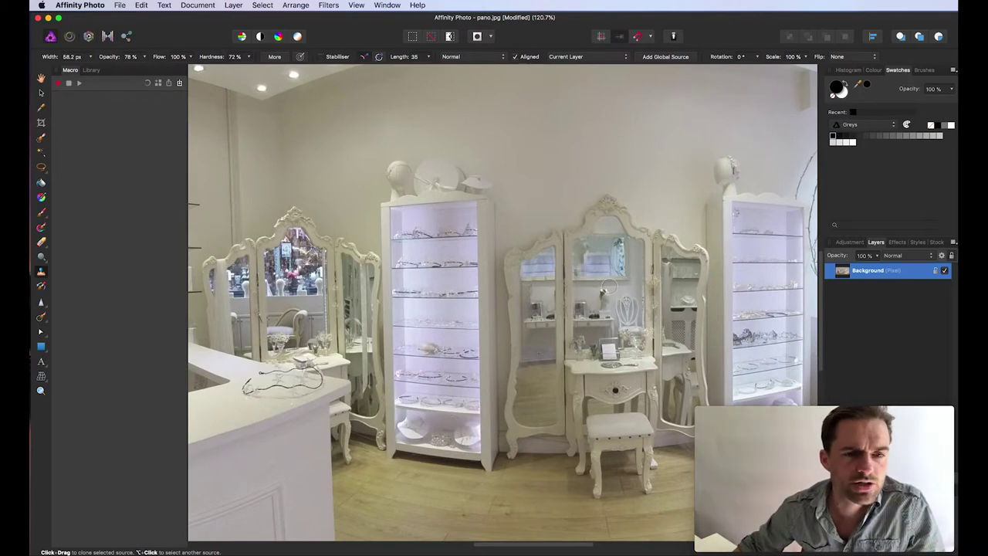
Step: Zoom out so the whole panorama fits in the window
click(40, 390)
key(super+1)
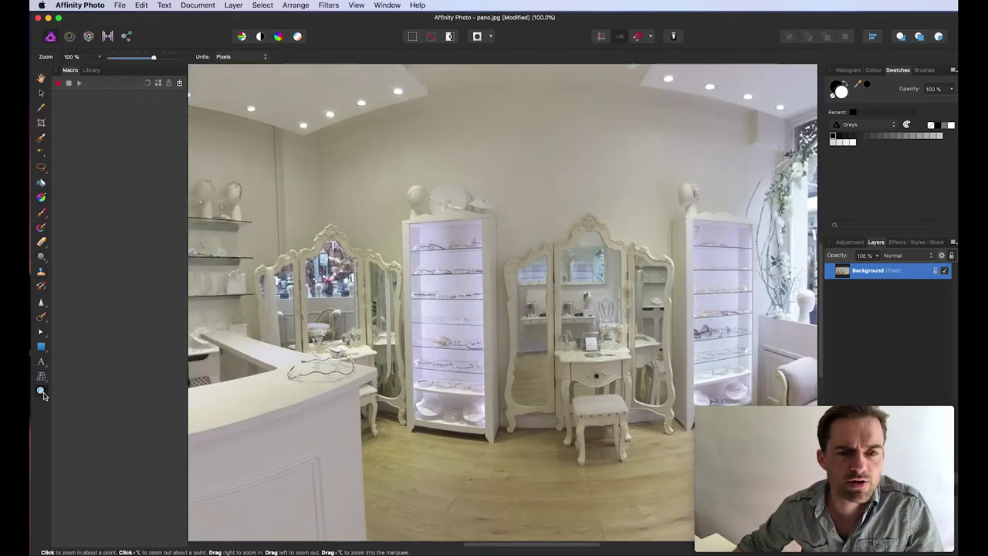
key(super+0)
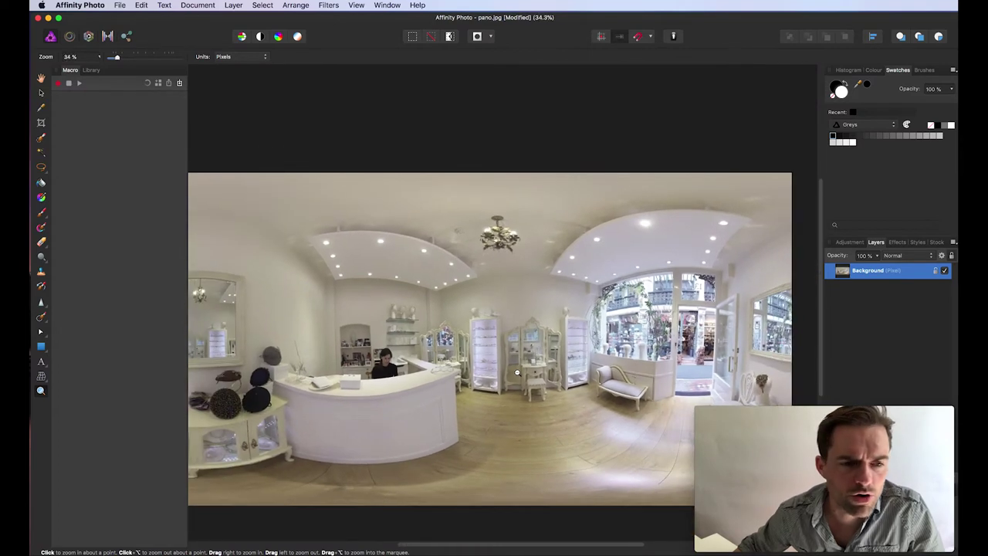
alt+click(247, 394)
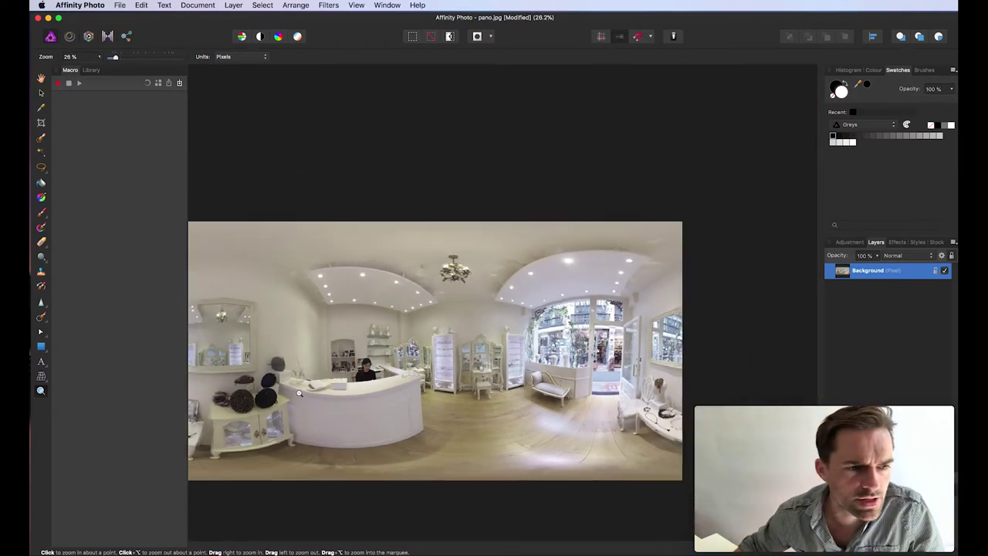
Step: Apply Equirectangular Live Projection and look around the shop, bench, floor and window
click(233, 6)
mouse_move(255, 118)
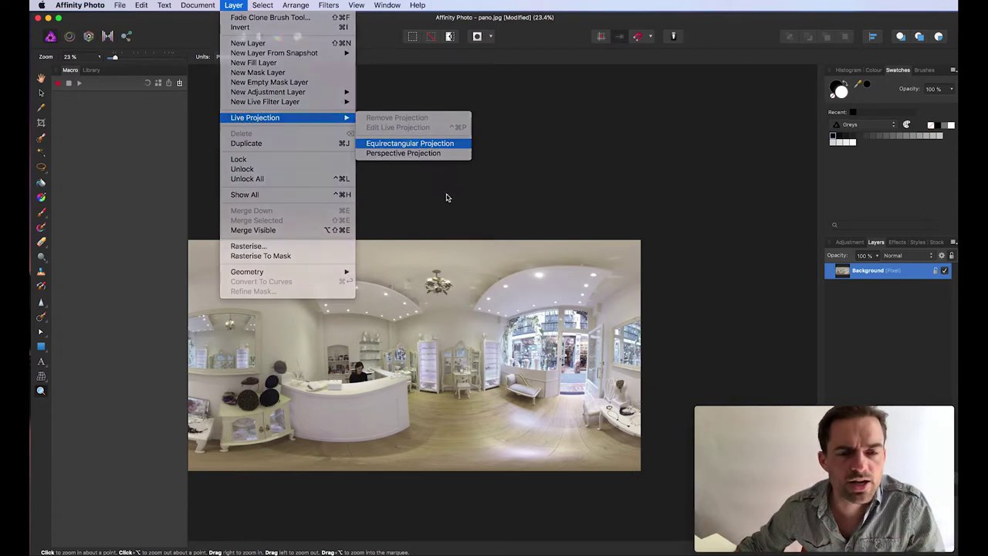
click(410, 143)
drag(428, 398, 559, 317)
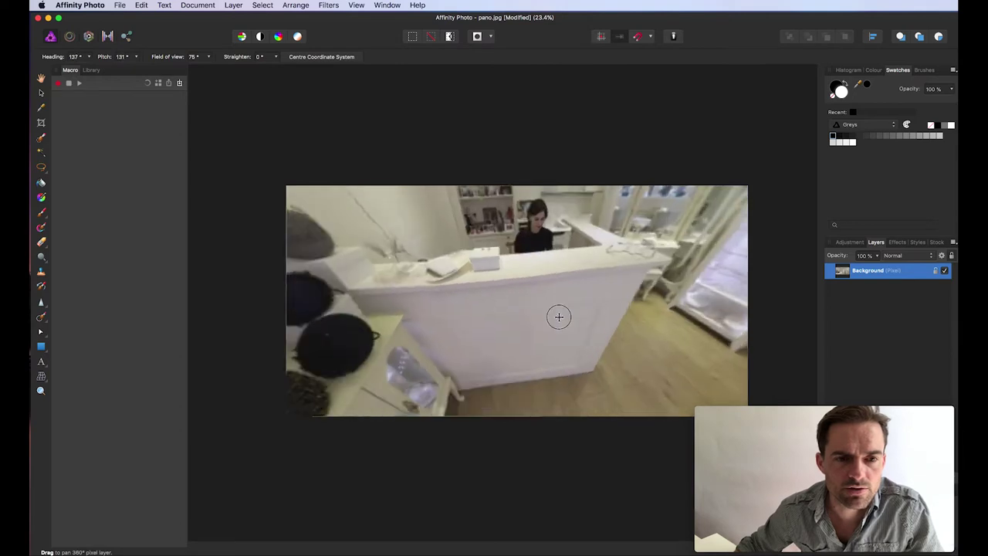
drag(488, 179, 422, 141)
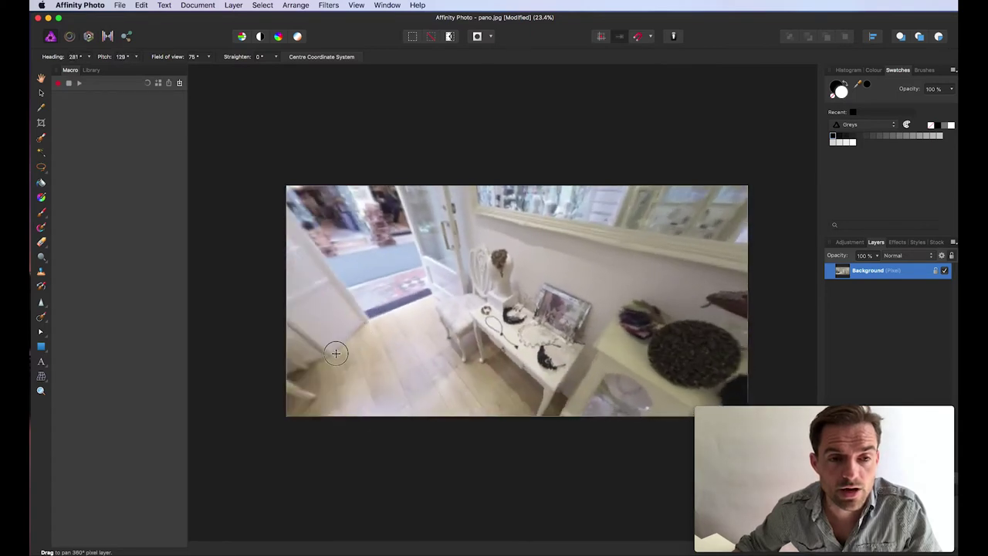
drag(336, 353, 540, 221)
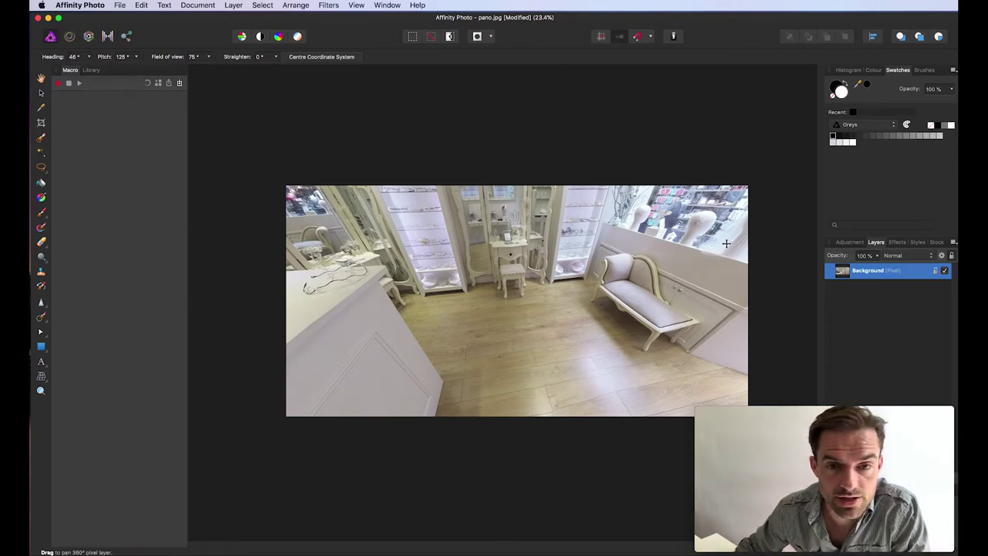
drag(561, 313, 523, 417)
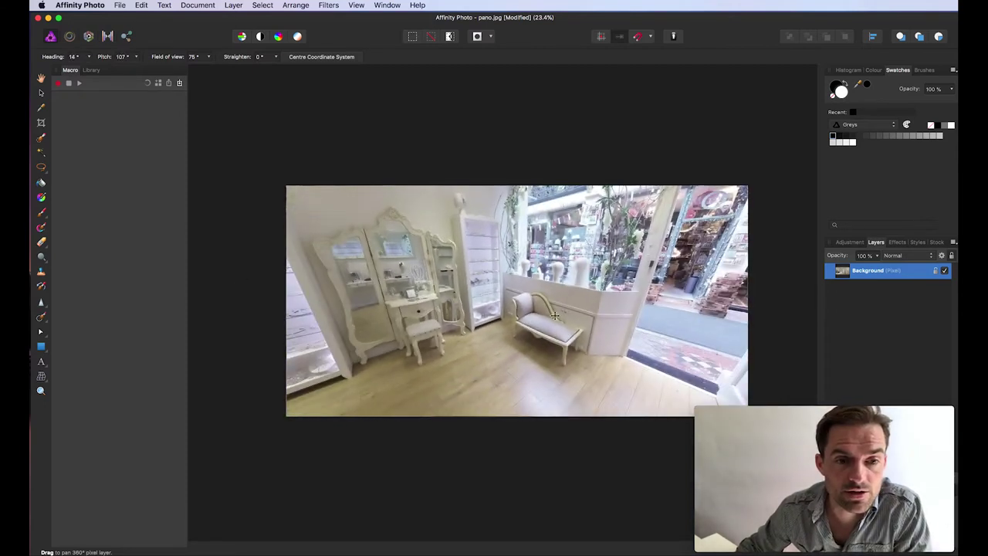
Step: Remove the live projection to flatten the panorama again
click(234, 5)
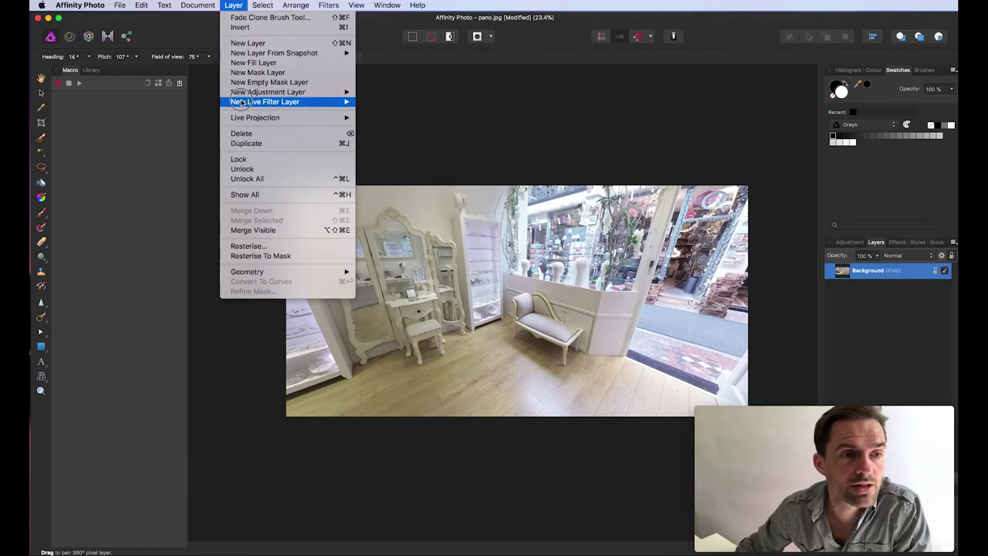
mouse_move(286, 117)
click(434, 118)
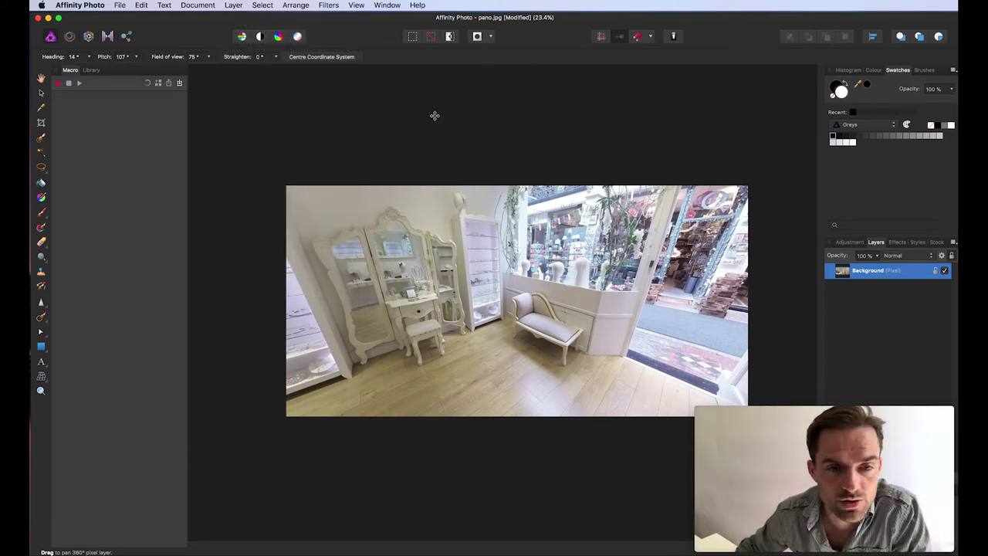
Step: Export the panorama as a 7680 × 3840 JPEG, hh2.jpg
click(120, 5)
click(133, 233)
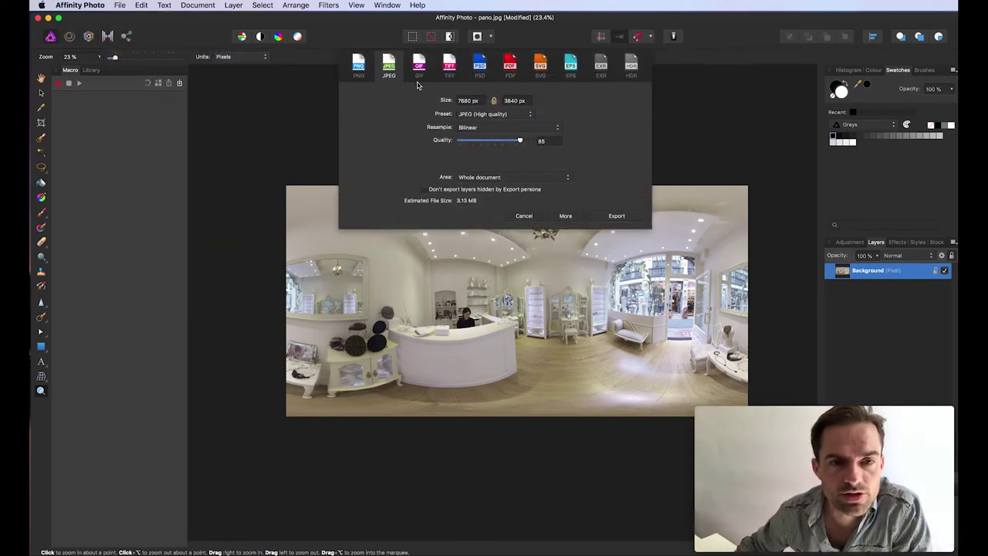
click(617, 216)
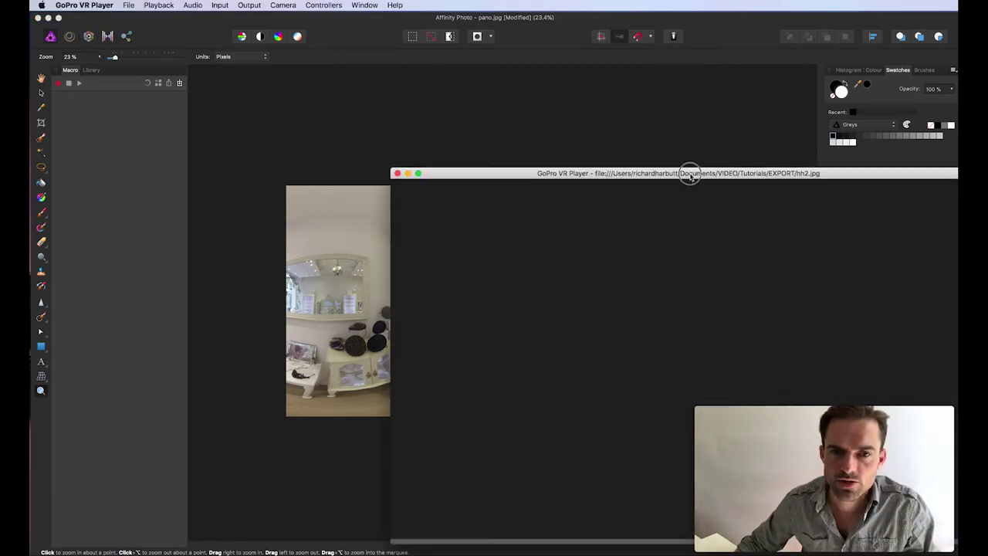
Step: Reposition the GoPro VR Player window and turn the hh2.jpg view toward the chandelier and window
drag(690, 175, 451, 71)
drag(539, 71, 501, 73)
drag(556, 232, 422, 178)
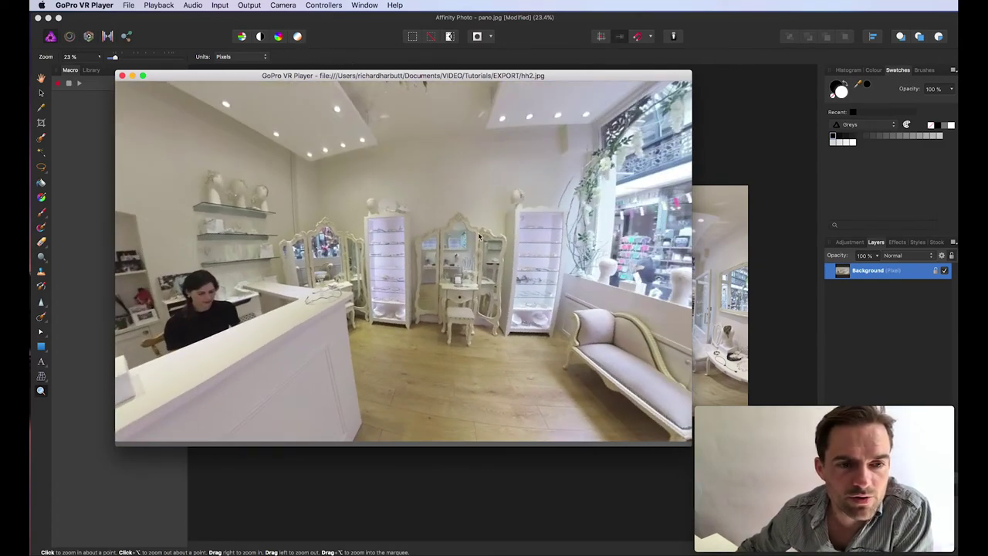
Step: Look around toward the window, mirror, counter and ceiling, then close GoPro VR Player
drag(478, 235, 324, 154)
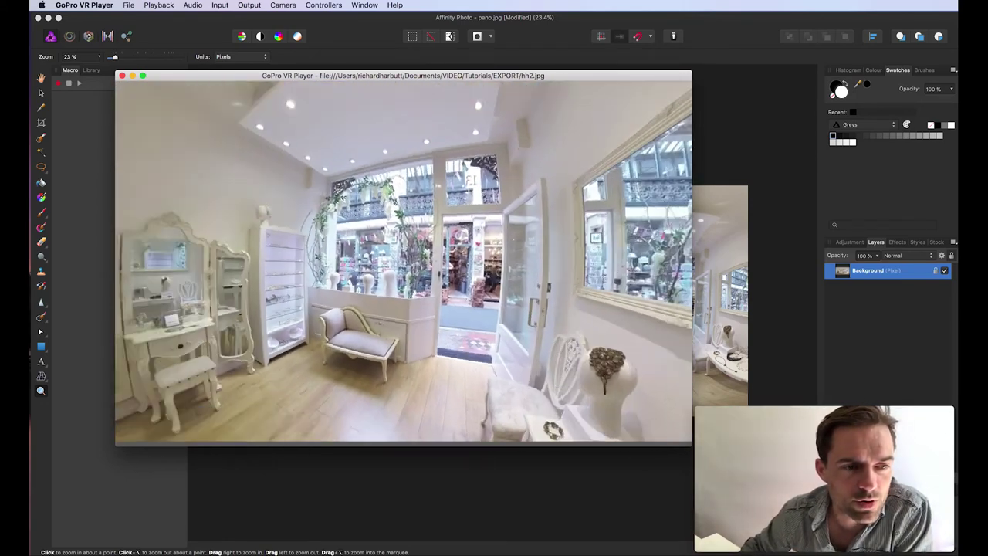
drag(255, 204, 204, 116)
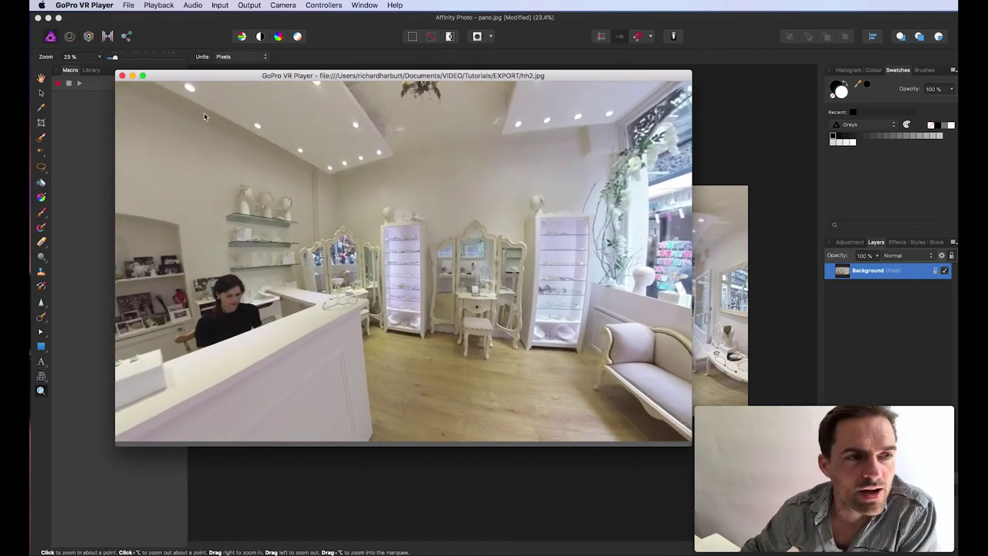
click(122, 76)
drag(453, 175, 465, 156)
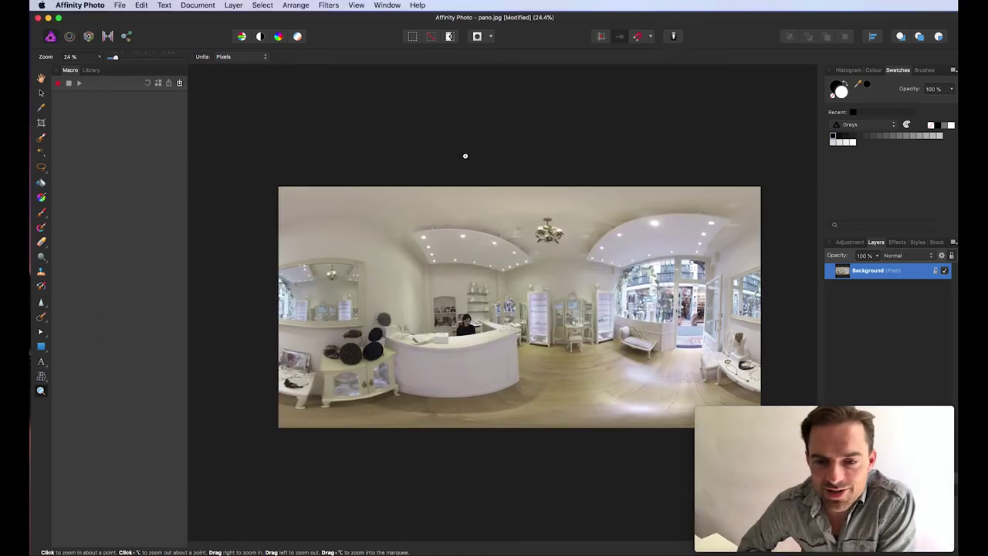